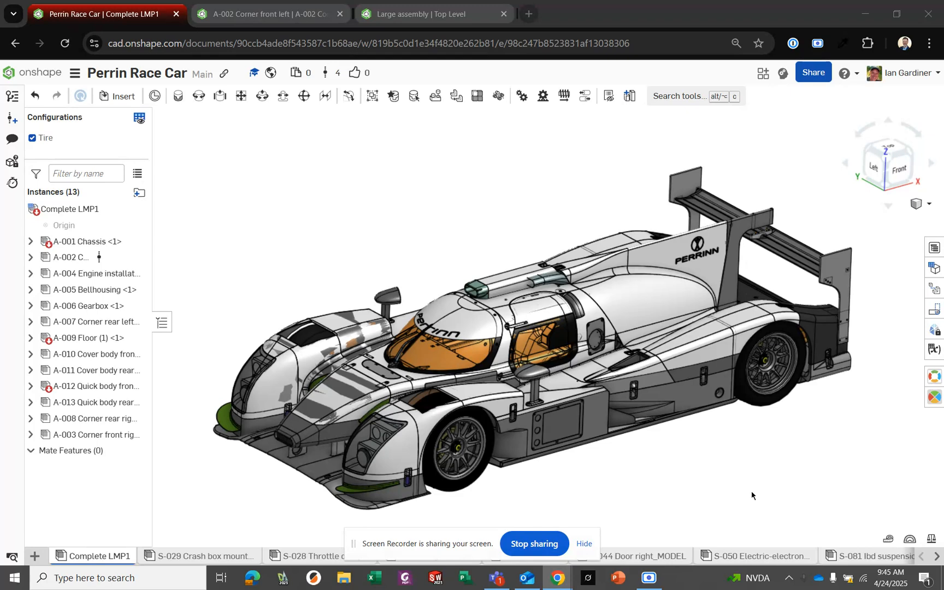
# - Review the performance statistics of the Complete LMP1 race car assembly, including its instances, graphics primitives and document tabs
pyautogui.moveTo(810, 468)
pyautogui.mouseDown(button='middle')
pyautogui.moveTo(802, 473)
pyautogui.moveTo(819, 469)
pyautogui.mouseUp(button='middle')
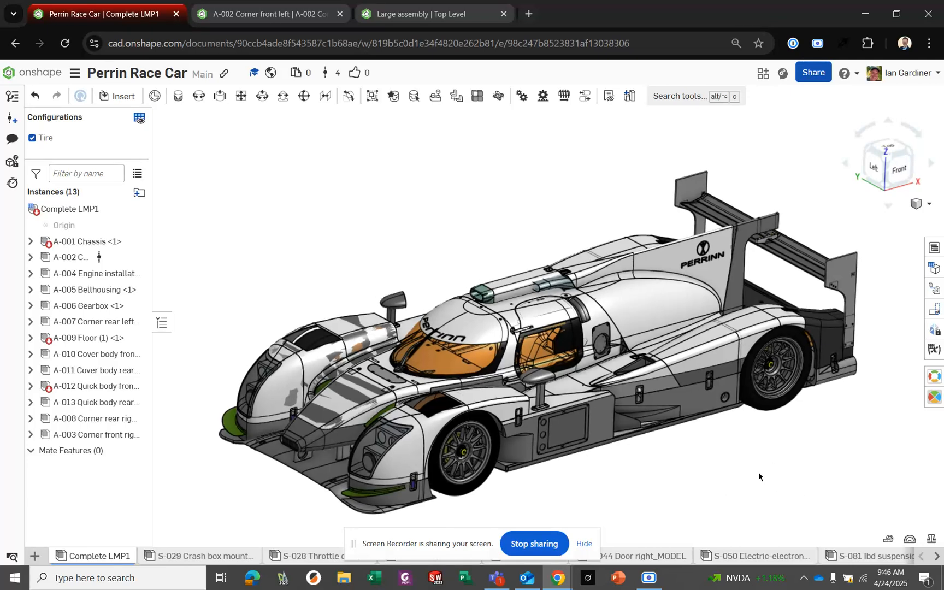
pyautogui.moveTo(747, 482); pyautogui.dragTo(749, 478, button='middle')
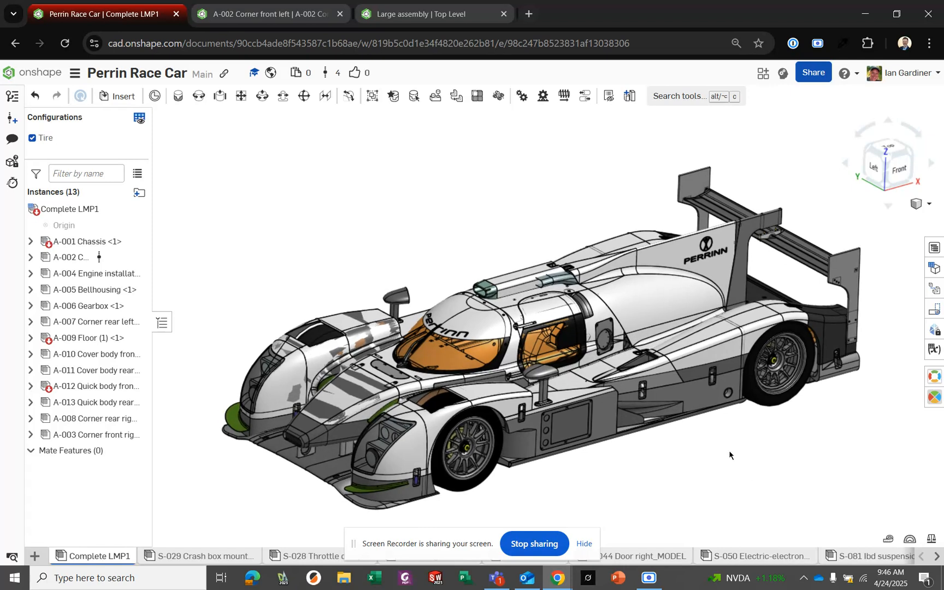
pyautogui.click(7, 183)
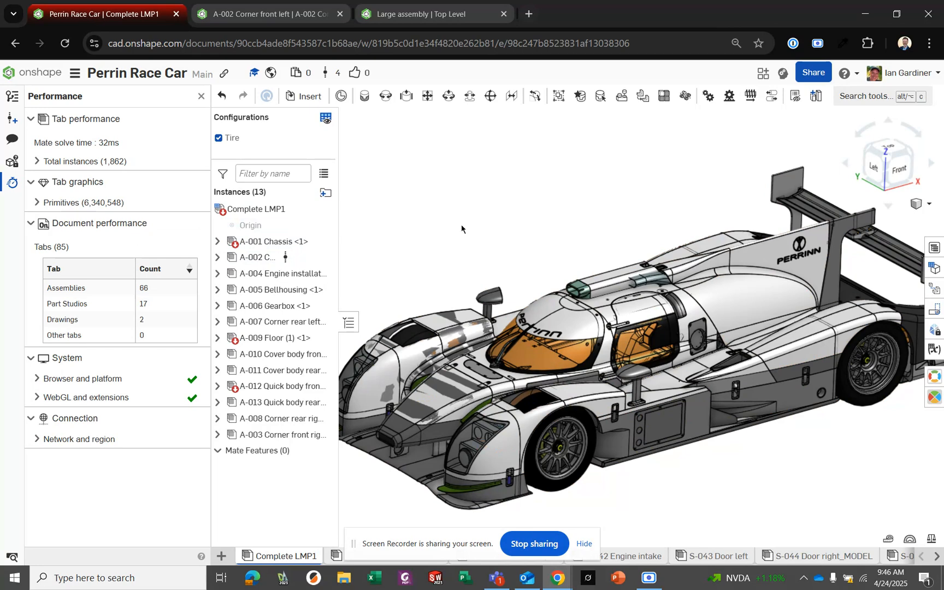
pyautogui.moveTo(522, 207); pyautogui.dragTo(531, 212, button='middle')
pyautogui.moveTo(523, 216); pyautogui.dragTo(493, 195, button='right')
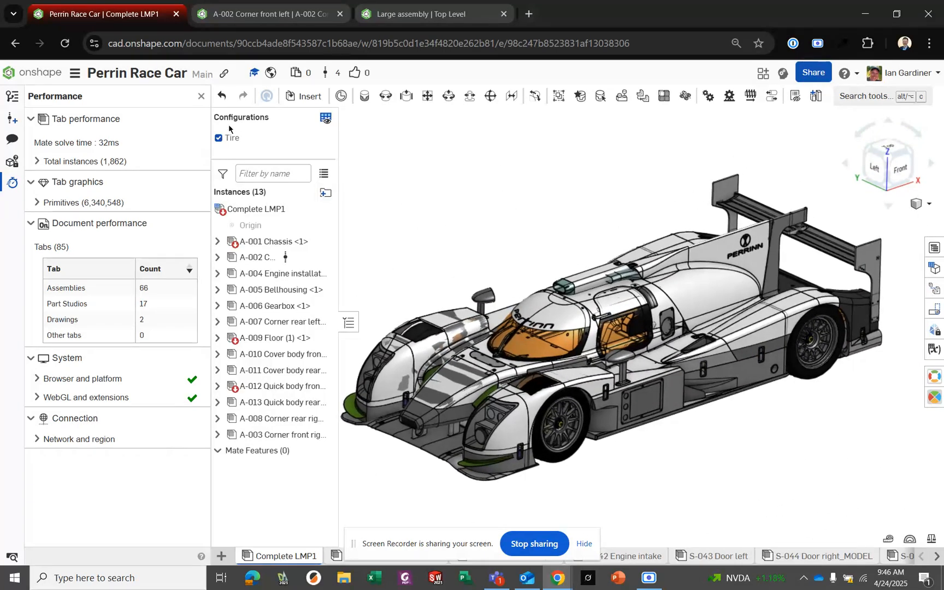
pyautogui.click(201, 96)
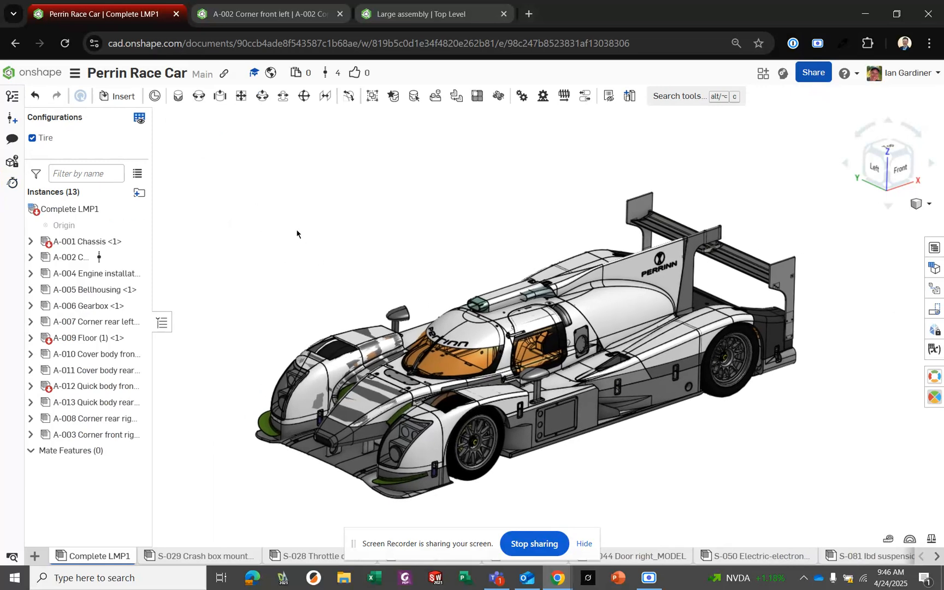
# - Switch to the Large assembly document, hide the screen-sharing notice and examine the top-level production line with its performance statistics
pyautogui.click(413, 15)
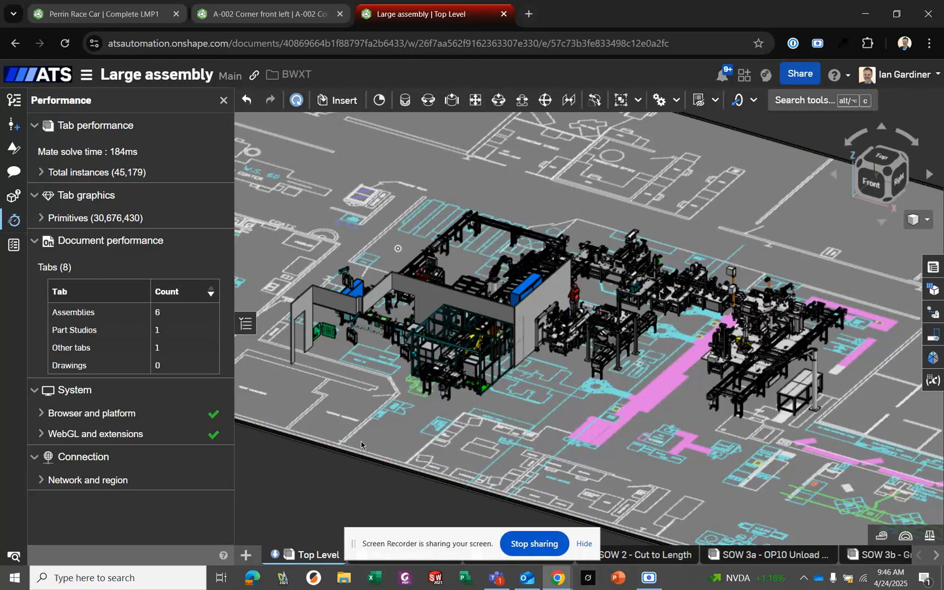
pyautogui.click(351, 543)
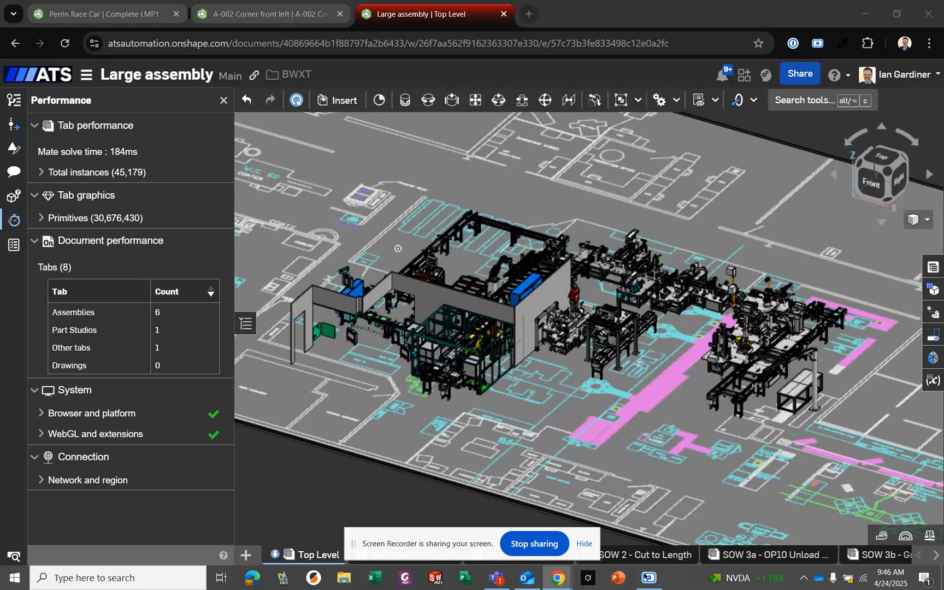
pyautogui.click(585, 544)
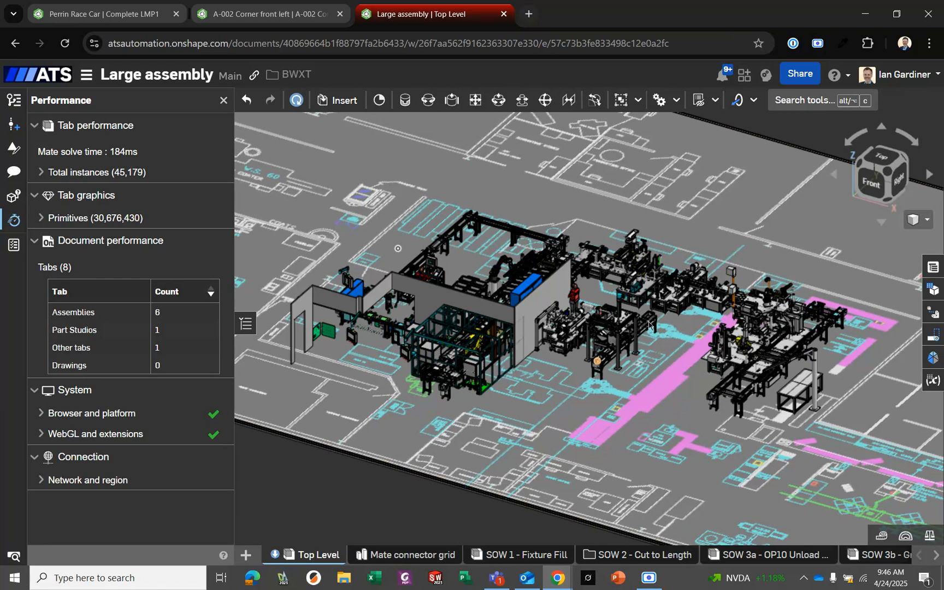
pyautogui.scroll(2, 627, 327)
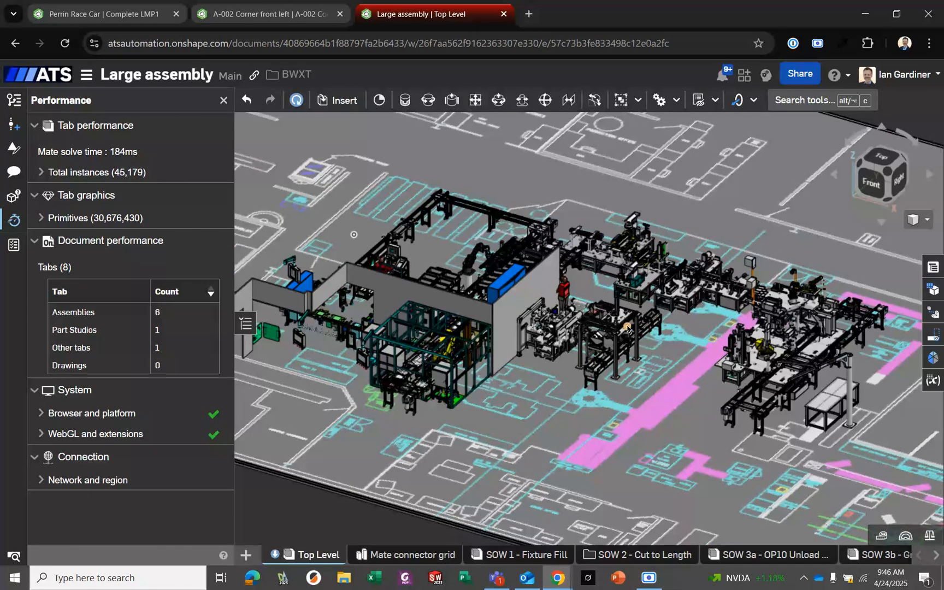
pyautogui.moveTo(639, 419); pyautogui.dragTo(548, 445, button='middle')
pyautogui.moveTo(548, 444)
pyautogui.mouseDown(button='right')
pyautogui.moveTo(535, 446)
pyautogui.moveTo(554, 449)
pyautogui.mouseUp(button='right')
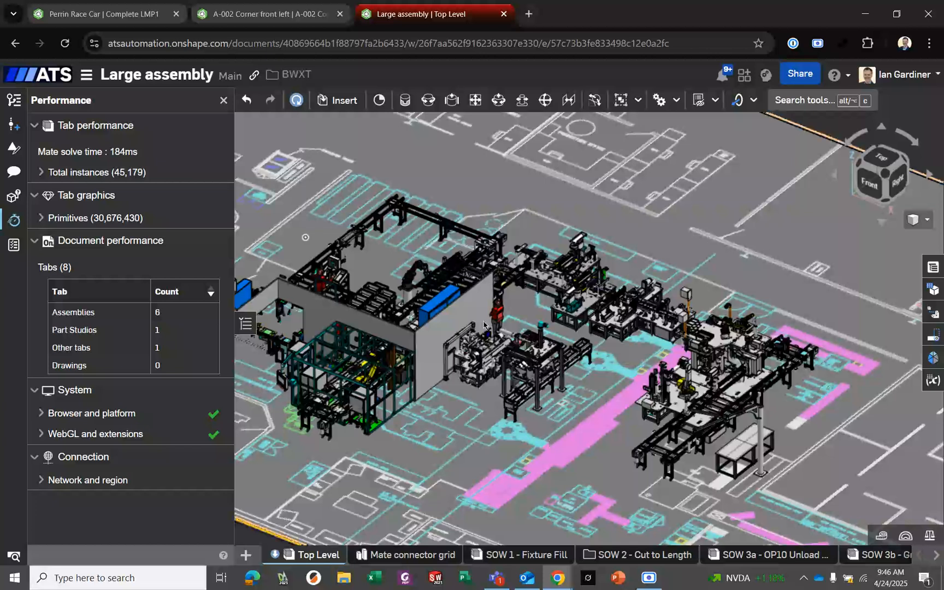
pyautogui.moveTo(487, 407); pyautogui.dragTo(620, 391, button='middle')
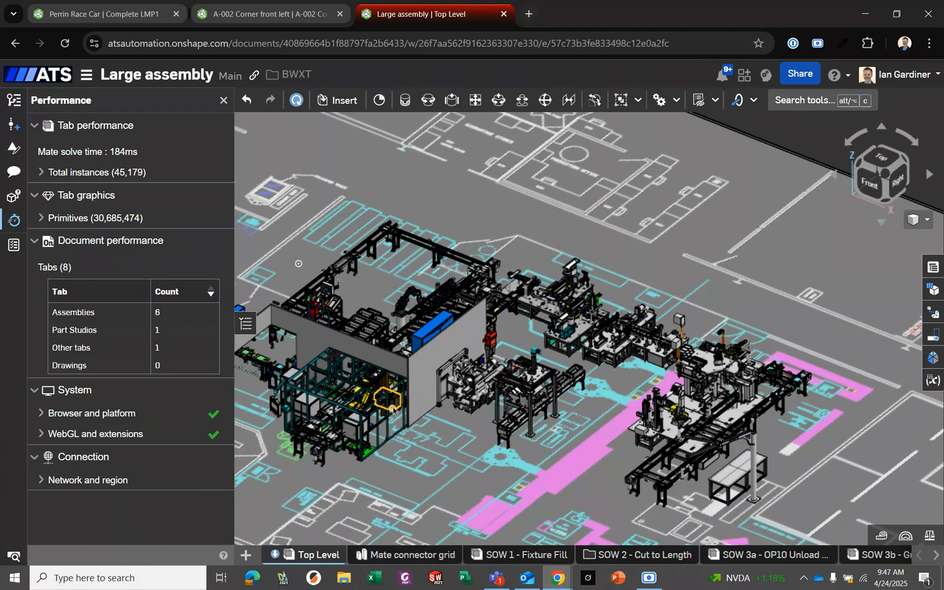
# - Close the Large assembly document and switch by way of the Perrin Race Car to the A-002 Corner front left document
pyautogui.click(503, 15)
pyautogui.click(86, 12)
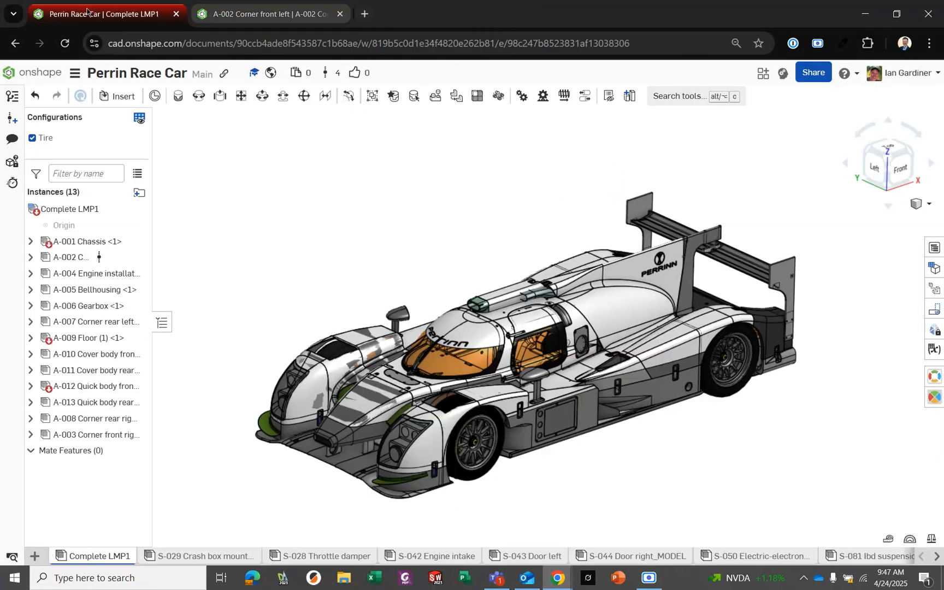
pyautogui.moveTo(406, 262); pyautogui.dragTo(388, 262, button='middle')
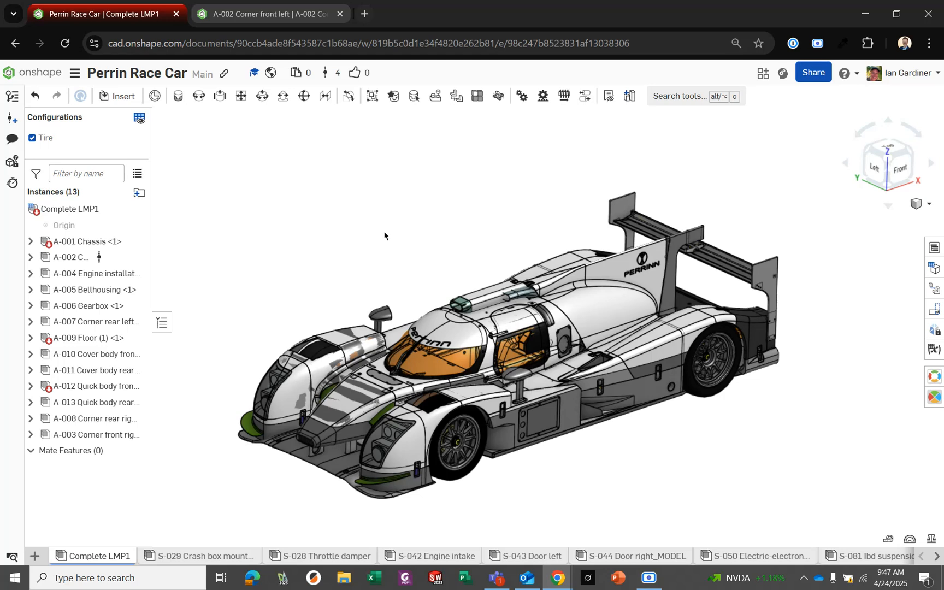
pyautogui.click(473, 462)
pyautogui.hotkey('ctrl', 'Tab')
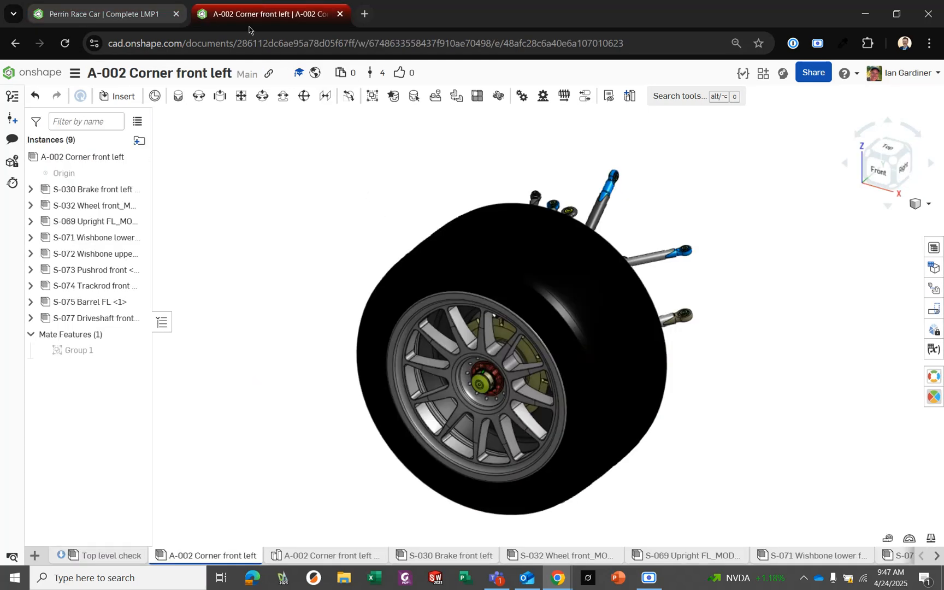
# - Review the performance statistics of the A-002 Corner front left assembly, including its instances and graphics primitives
pyautogui.click(12, 182)
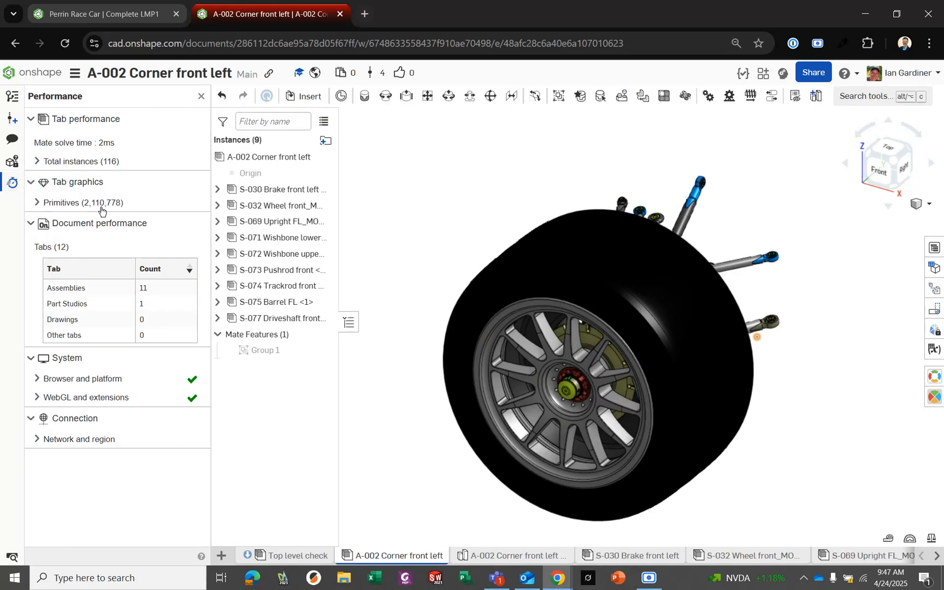
pyautogui.moveTo(544, 194)
pyautogui.mouseDown(button='right')
pyautogui.moveTo(548, 203)
pyautogui.moveTo(497, 207)
pyautogui.moveTo(530, 200)
pyautogui.mouseUp(button='right')
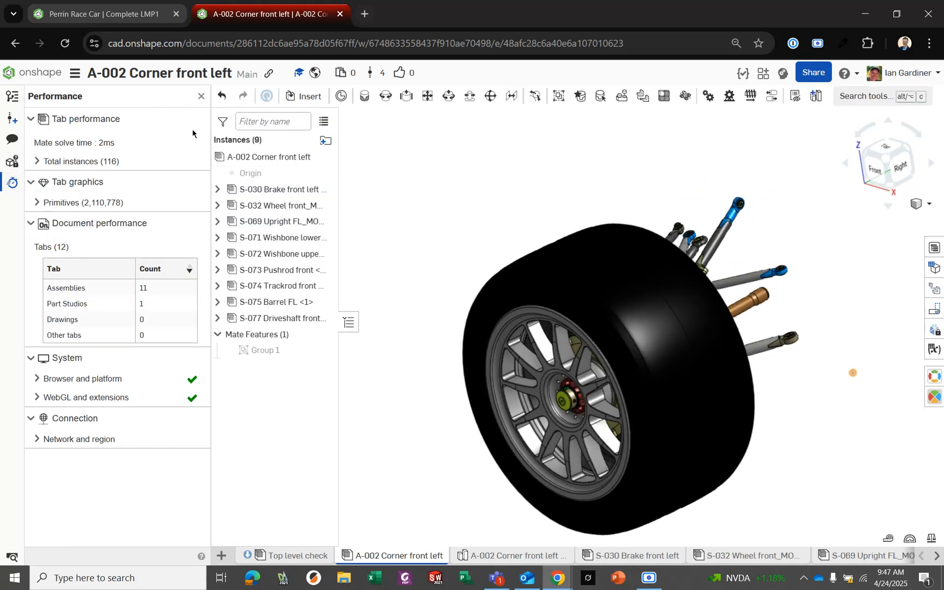
pyautogui.click(202, 96)
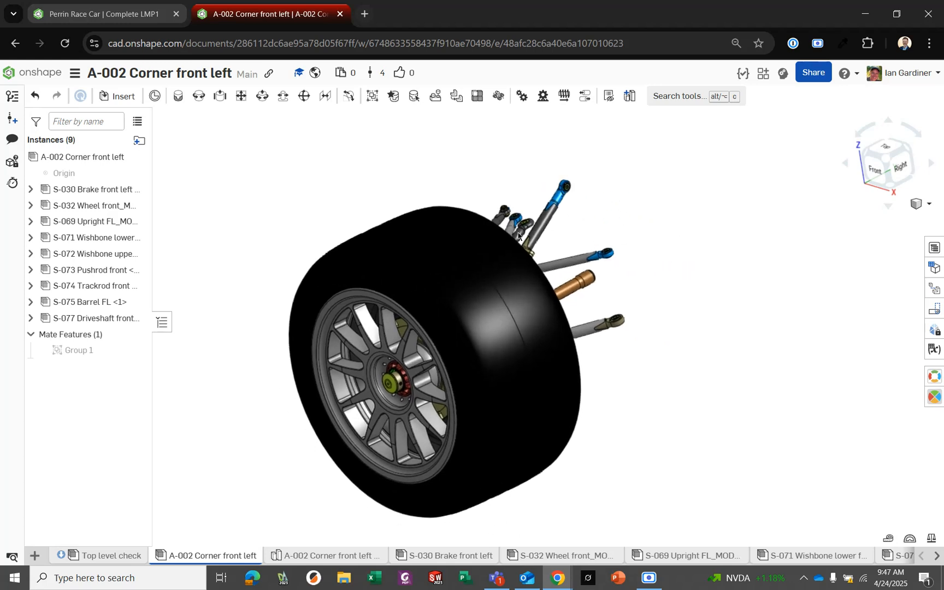
# - Add a configuration input to the A-002 Corner front left assembly and name it Detail
pyautogui.click(935, 268)
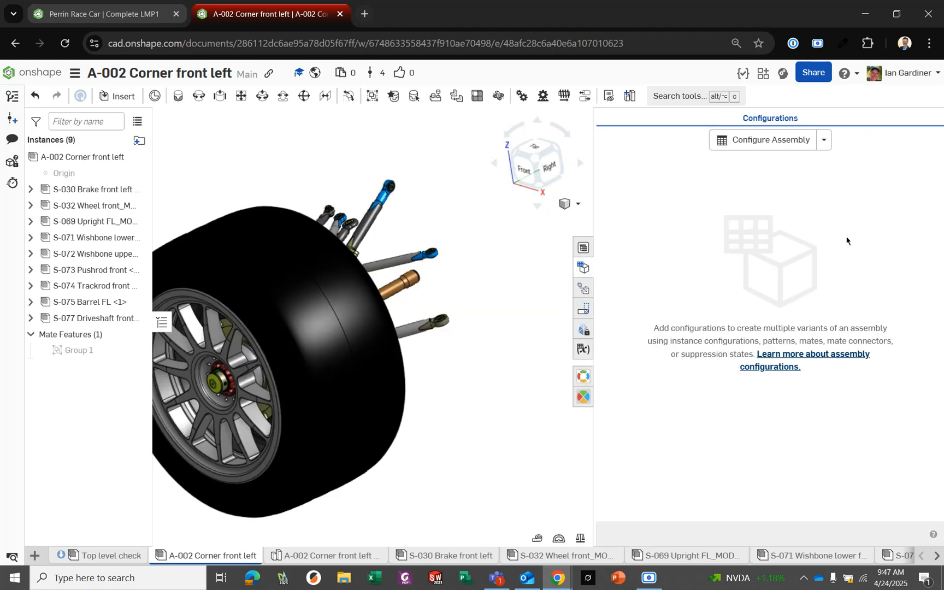
pyautogui.click(824, 139)
pyautogui.click(743, 163)
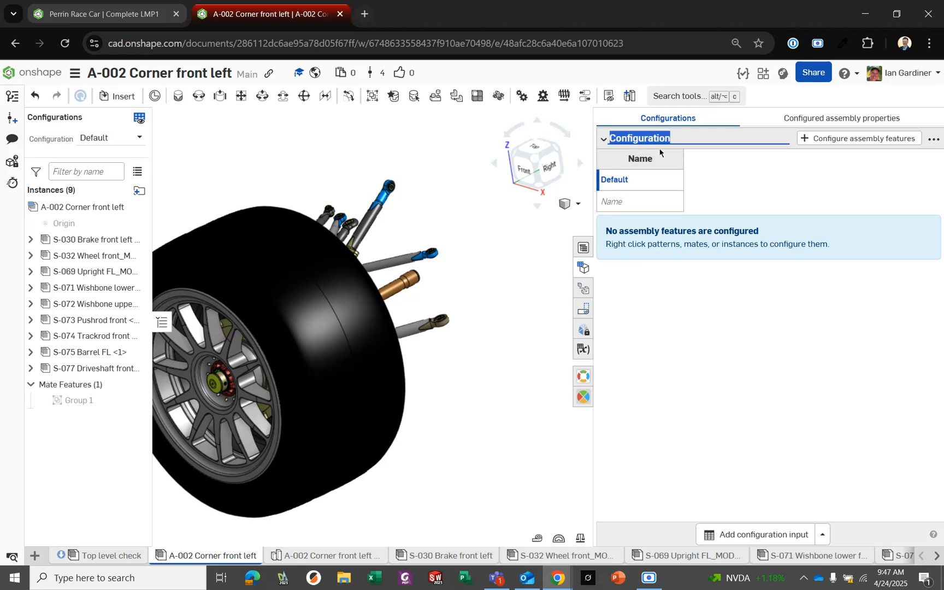
pyautogui.write('Detail')
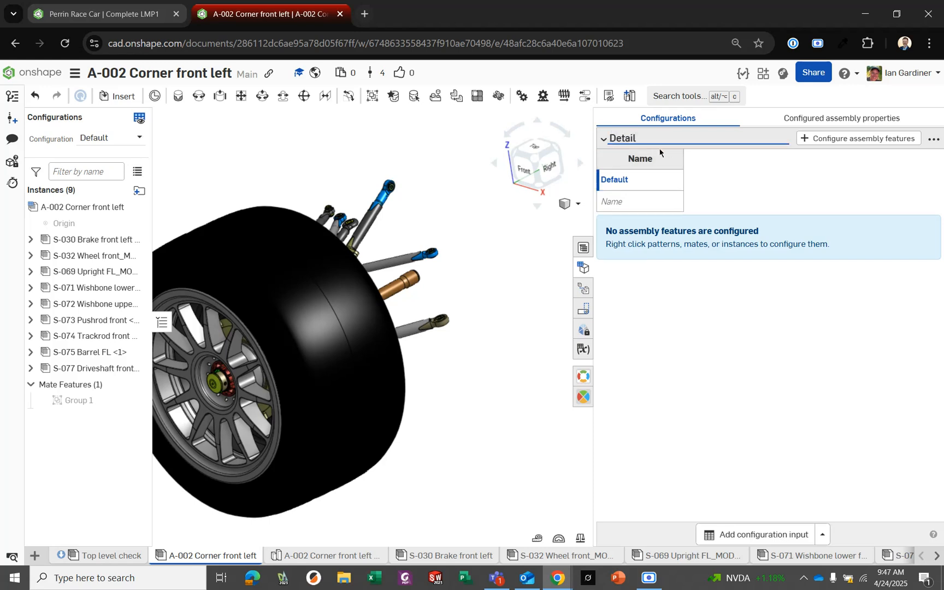
pyautogui.press('Return')
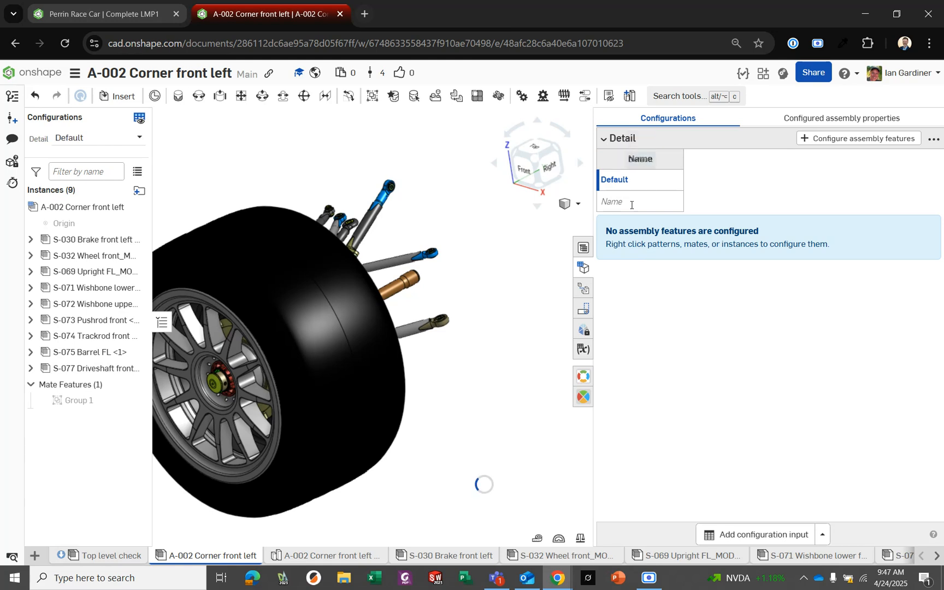
# - Rename the default option of the Detail configuration as High and add two more options named Medium and Low
pyautogui.doubleClick(651, 184)
pyautogui.write('High')
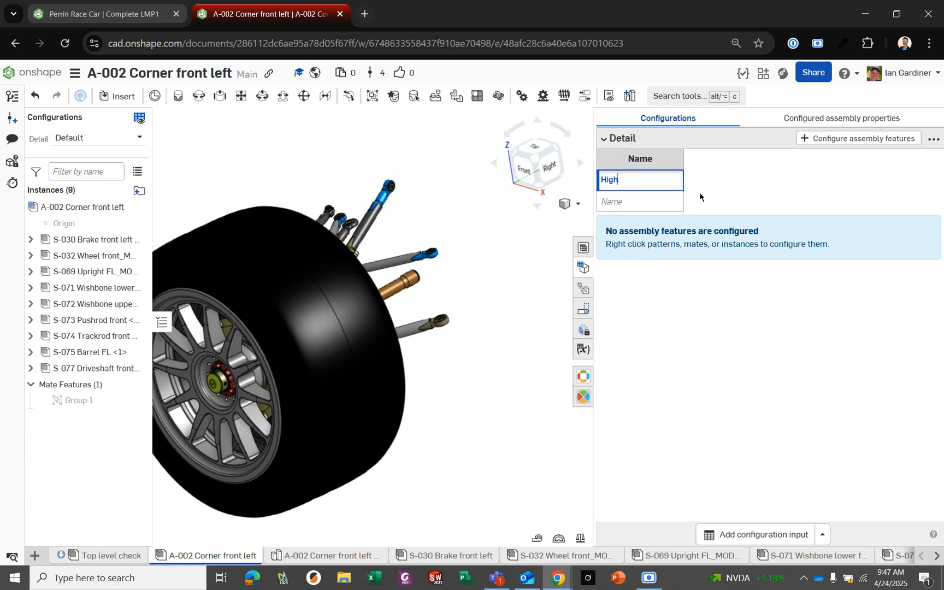
pyautogui.press('Return')
pyautogui.write('Mediuym')
pyautogui.press('Return')
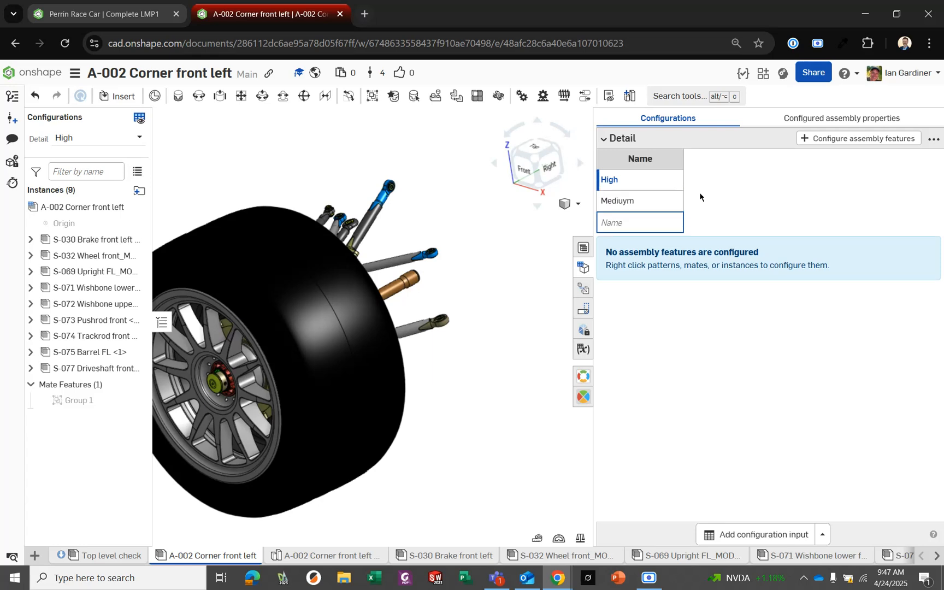
pyautogui.doubleClick(639, 201)
pyautogui.write('Medium')
pyautogui.press('Return')
pyautogui.write('Low')
pyautogui.press('Return')
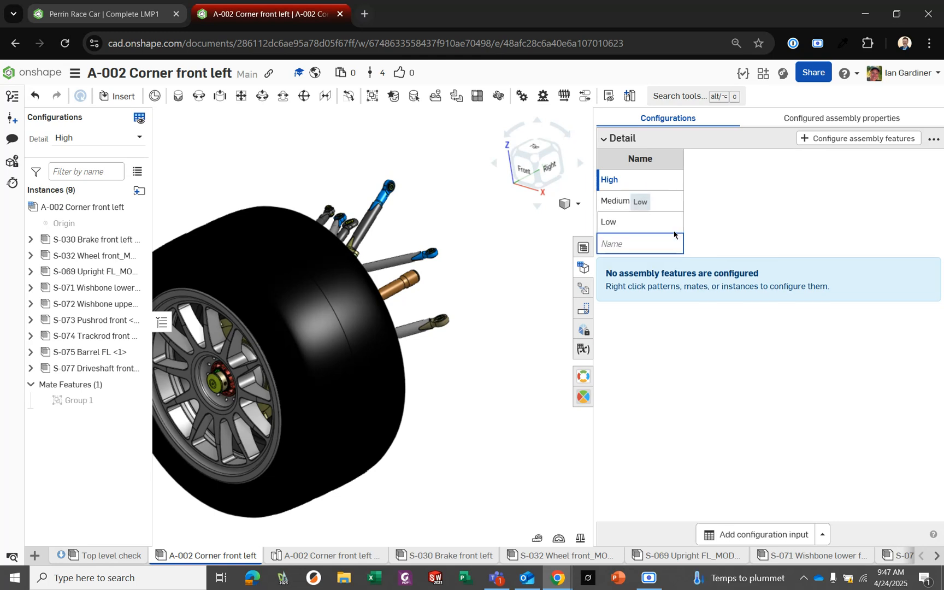
# - Examine the tire, wheel and suspension links of the front left corner assembly from several angles and distances
pyautogui.moveTo(383, 158); pyautogui.dragTo(439, 154, button='middle')
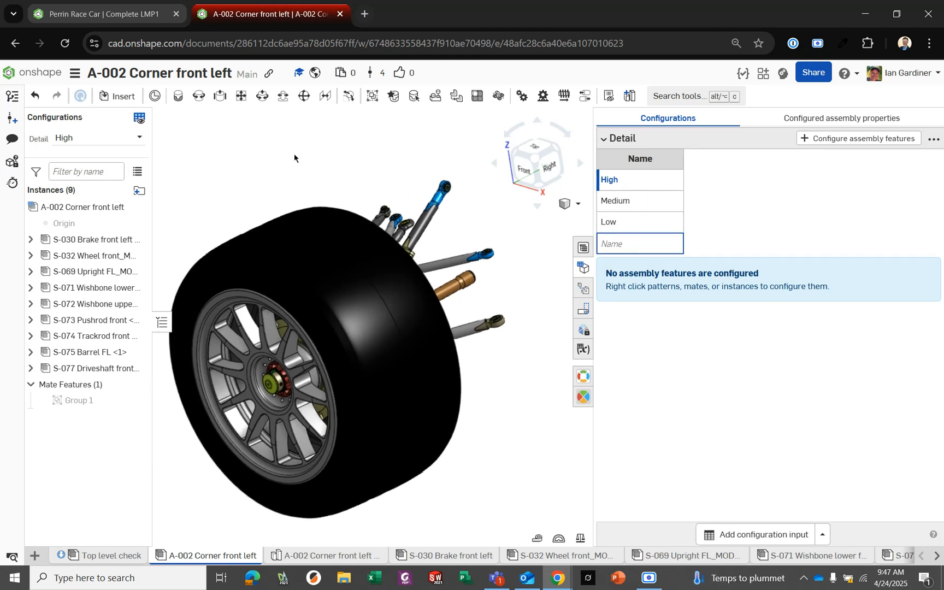
pyautogui.click(289, 187)
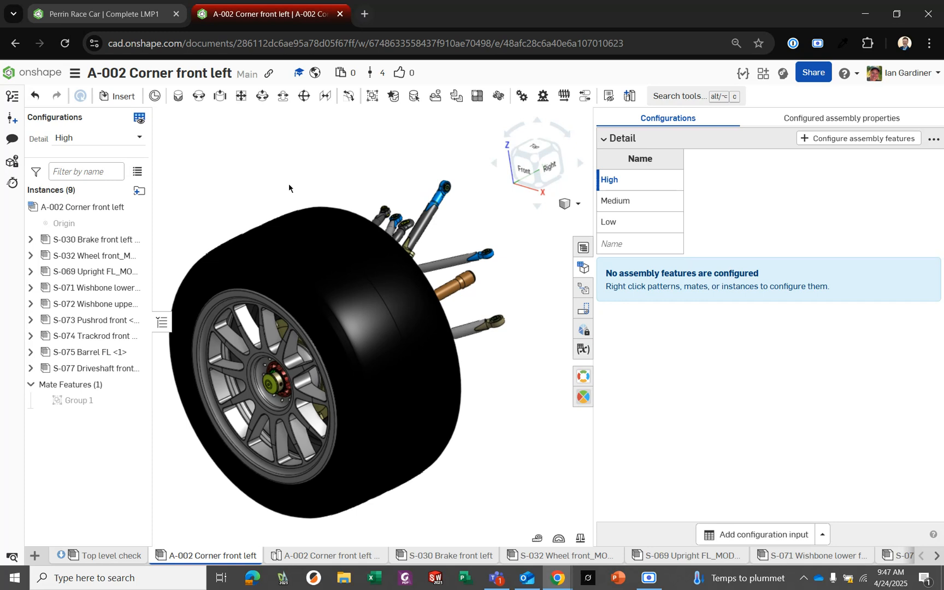
pyautogui.moveTo(269, 163); pyautogui.dragTo(304, 174, button='middle')
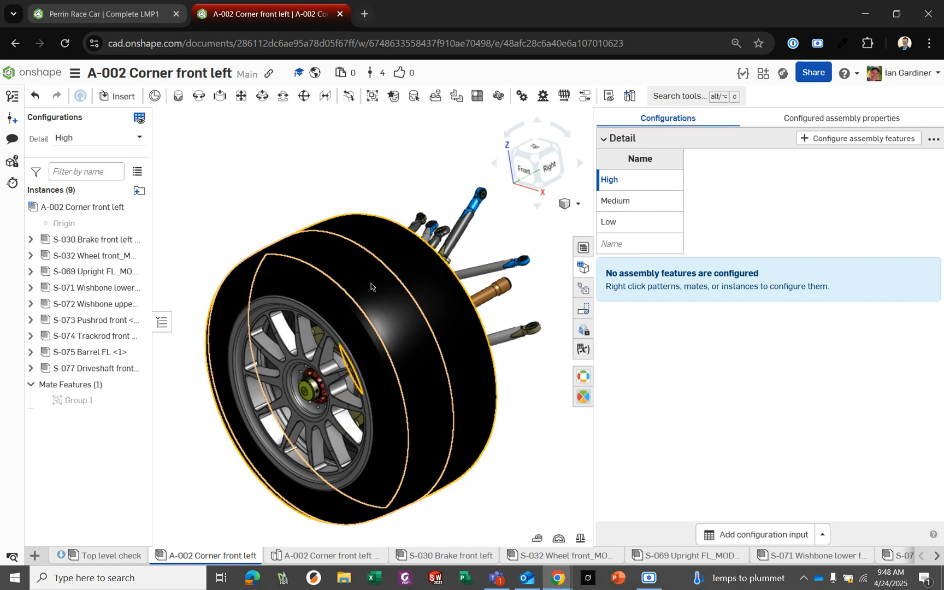
pyautogui.scroll(-2, 435, 394)
pyautogui.moveTo(435, 393)
pyautogui.mouseDown(button='right')
pyautogui.moveTo(392, 406)
pyautogui.moveTo(438, 405)
pyautogui.mouseUp(button='right')
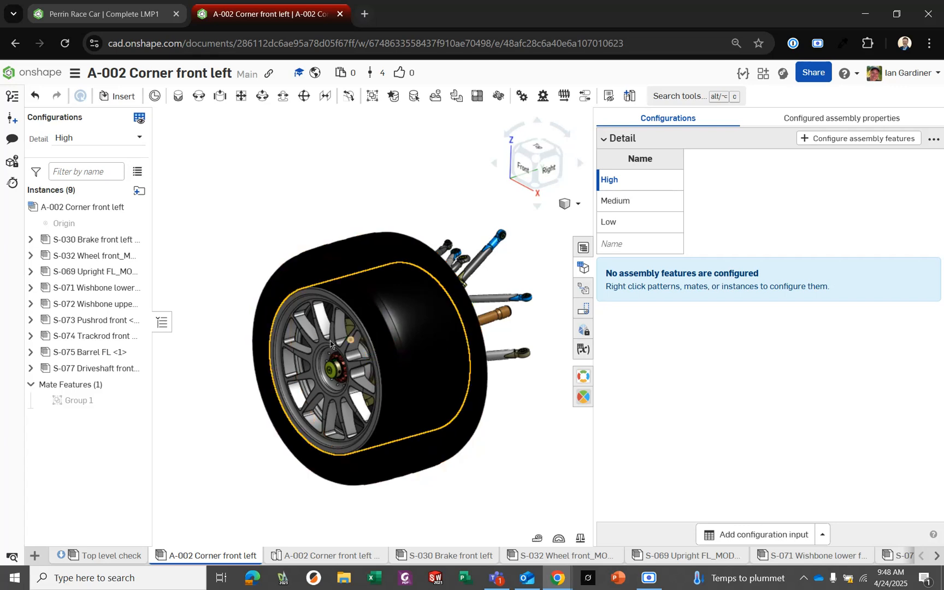
pyautogui.scroll(3, 320, 353)
pyautogui.scroll(-3, 321, 353)
pyautogui.moveTo(320, 353); pyautogui.dragTo(299, 360, button='middle')
pyautogui.moveTo(300, 360); pyautogui.dragTo(326, 382, button='right')
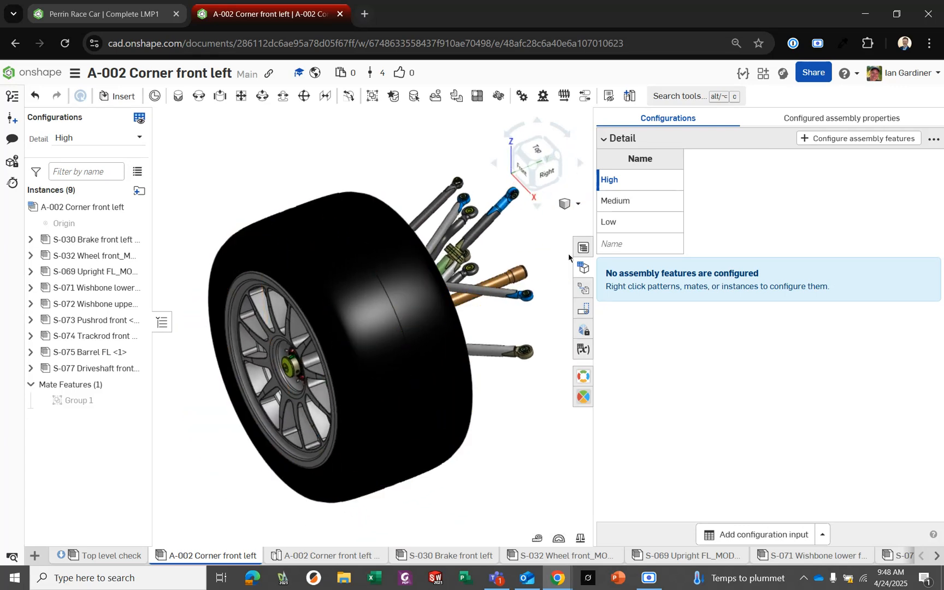
# - Narrow the configuration table area and create three folders named High, Medium and Low in the assembly's instance list
pyautogui.moveTo(592, 226); pyautogui.dragTo(759, 212)
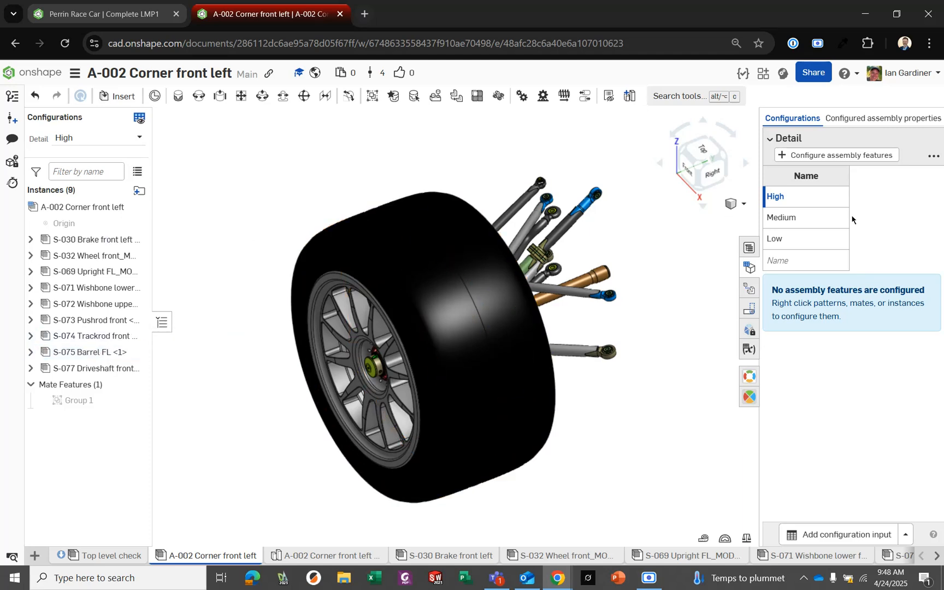
pyautogui.click(139, 191)
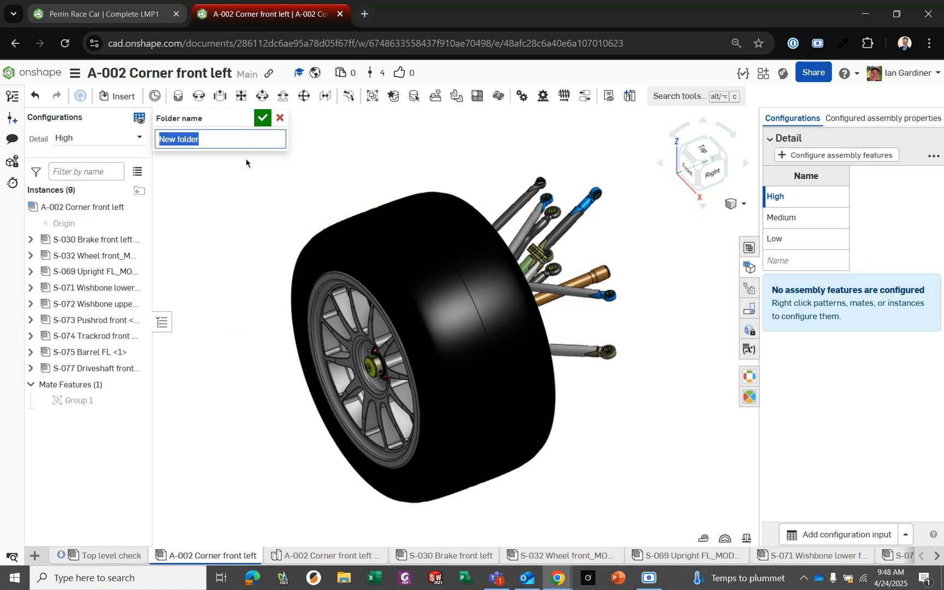
pyautogui.write('Hight')
pyautogui.press('BackSpace')
pyautogui.press('Return')
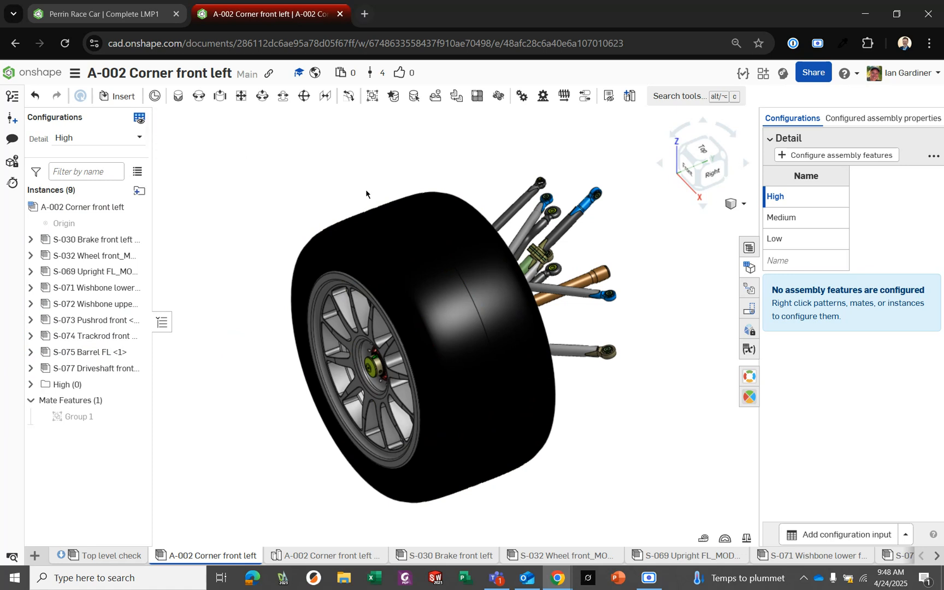
pyautogui.click(139, 190)
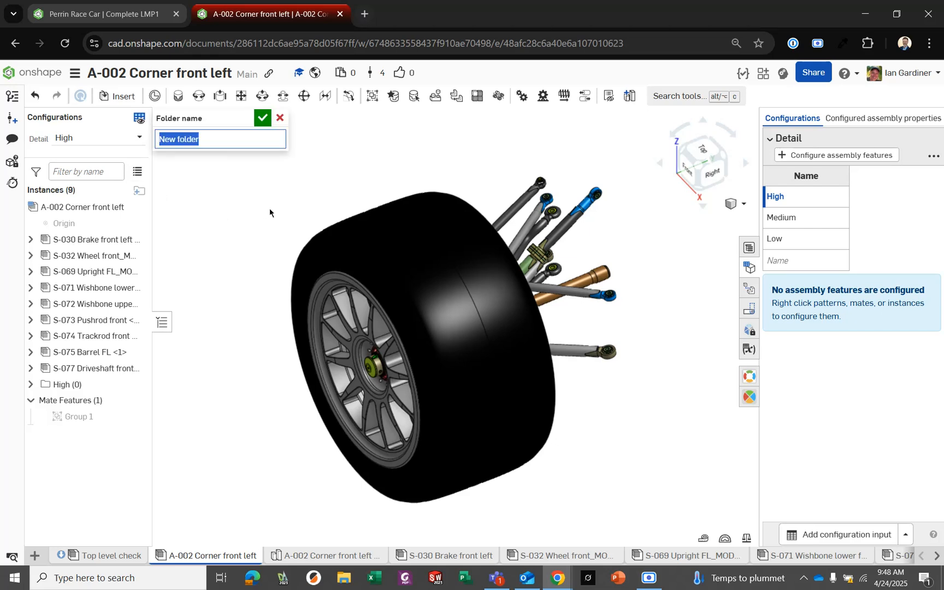
pyautogui.write('Medium')
pyautogui.press('Return')
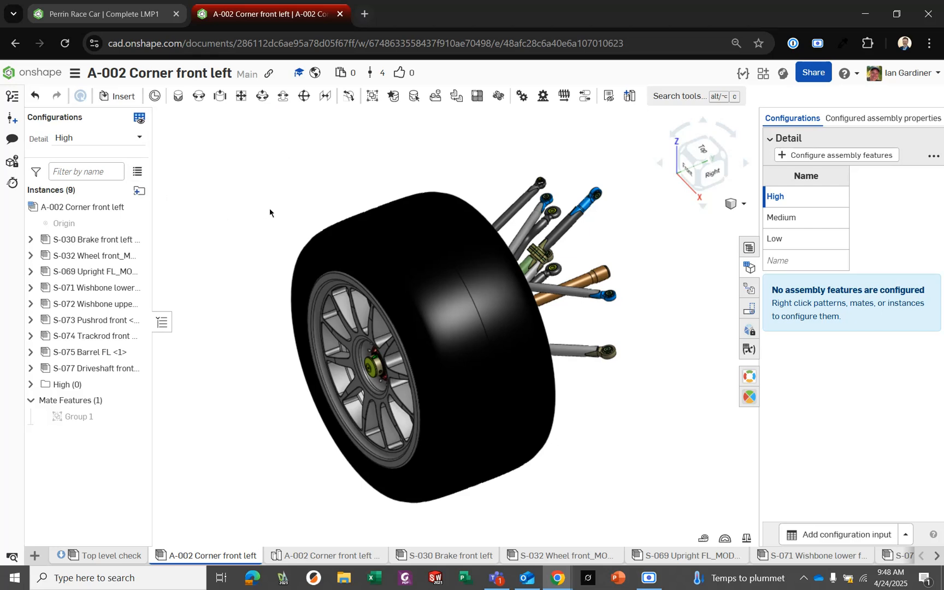
pyautogui.click(139, 191)
pyautogui.write('Low')
pyautogui.press('Return')
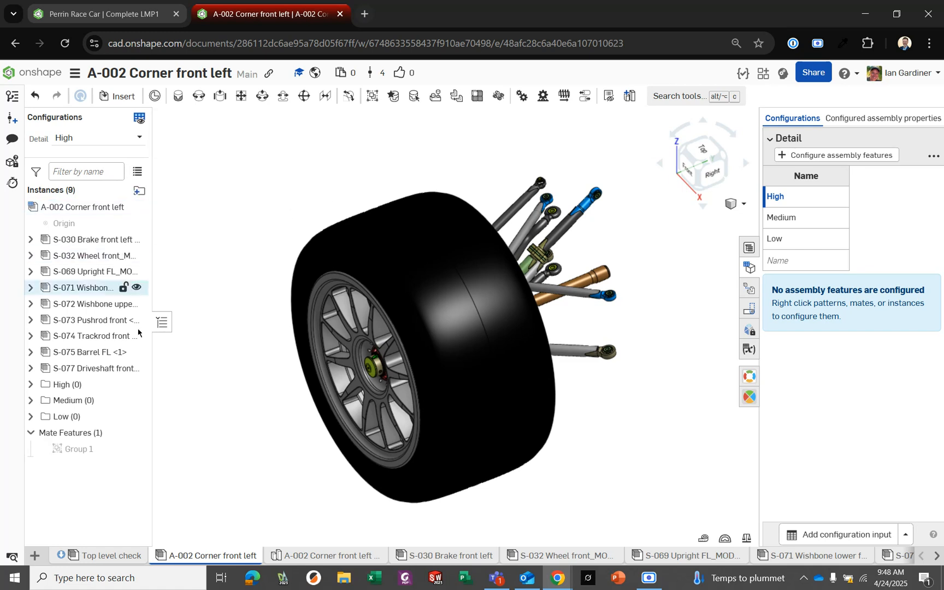
# - Move the S-032 Wheel front assembly, which holds the tire and rim, into the Low folder
pyautogui.click(426, 257)
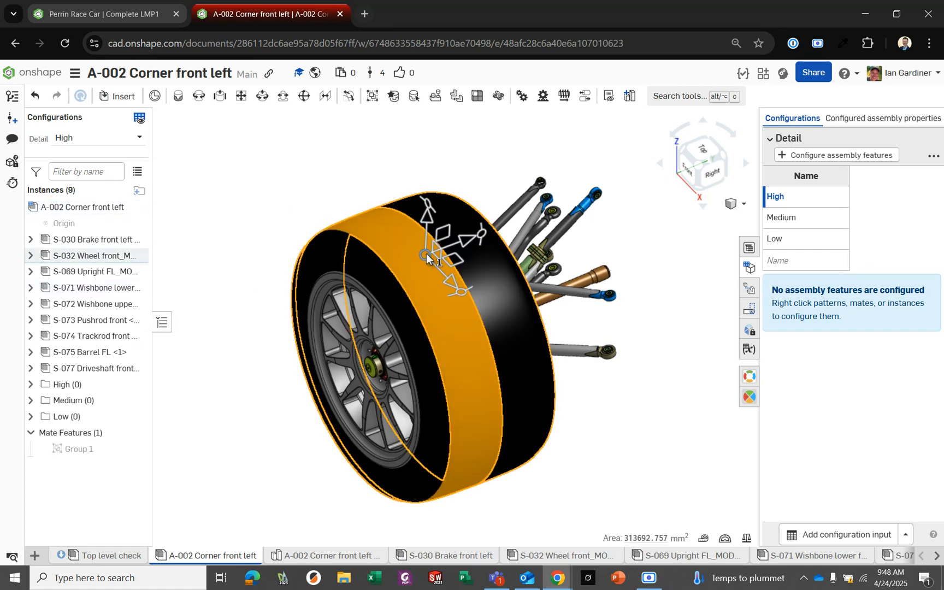
pyautogui.click(234, 183)
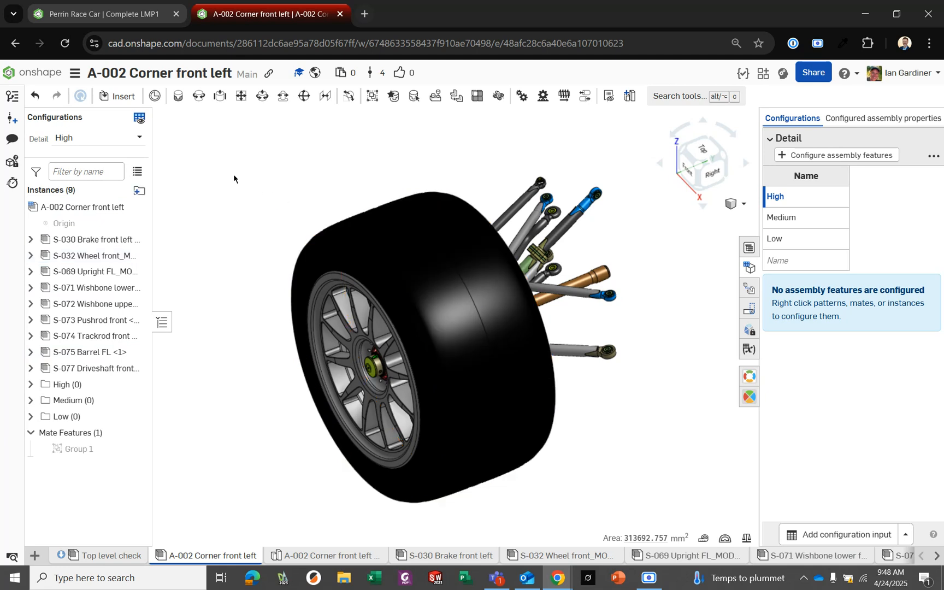
pyautogui.click(390, 268)
pyautogui.click(200, 190)
pyautogui.moveTo(85, 261); pyautogui.dragTo(66, 416)
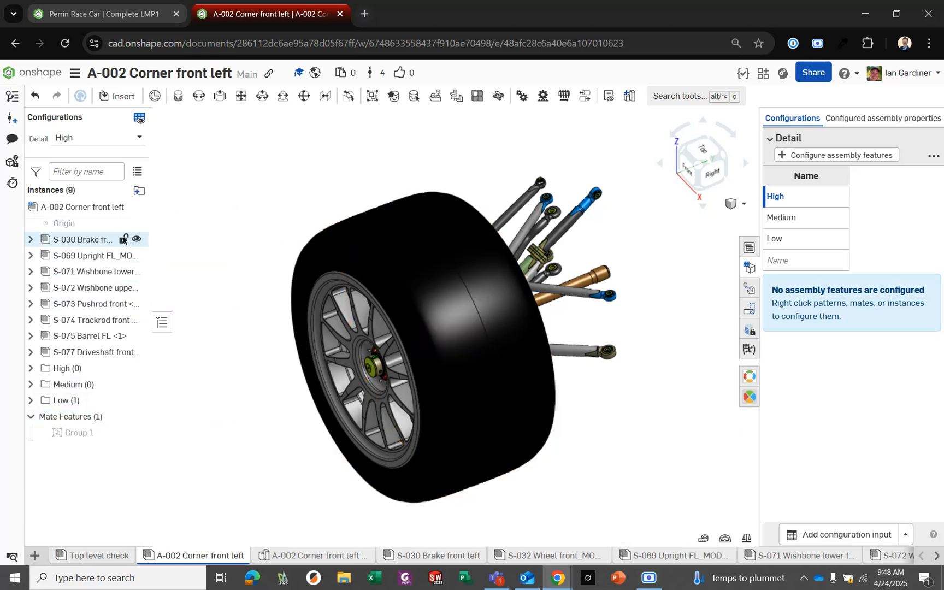
# - Hide the Low folder's contents and move the S-075 Barrel FL instance into the Medium folder
pyautogui.click(135, 400)
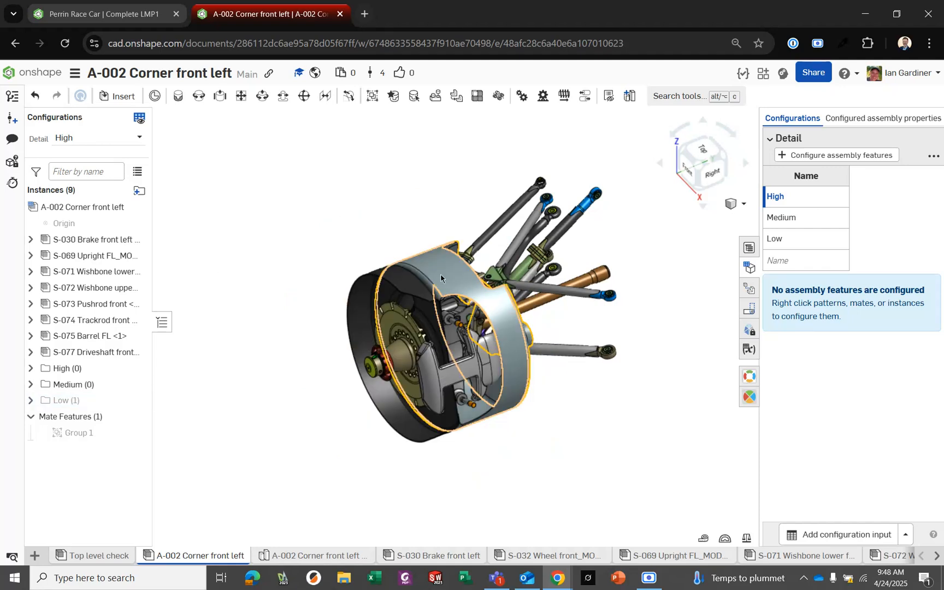
pyautogui.scroll(4, 441, 284)
pyautogui.moveTo(387, 262)
pyautogui.mouseDown(button='right')
pyautogui.moveTo(415, 273)
pyautogui.moveTo(403, 263)
pyautogui.mouseUp(button='right')
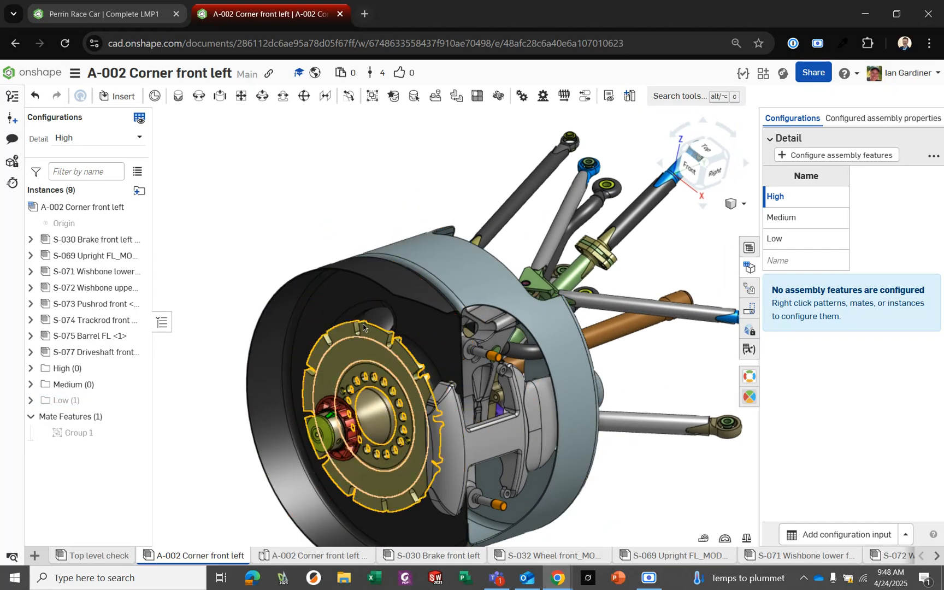
pyautogui.scroll(-3, 356, 294)
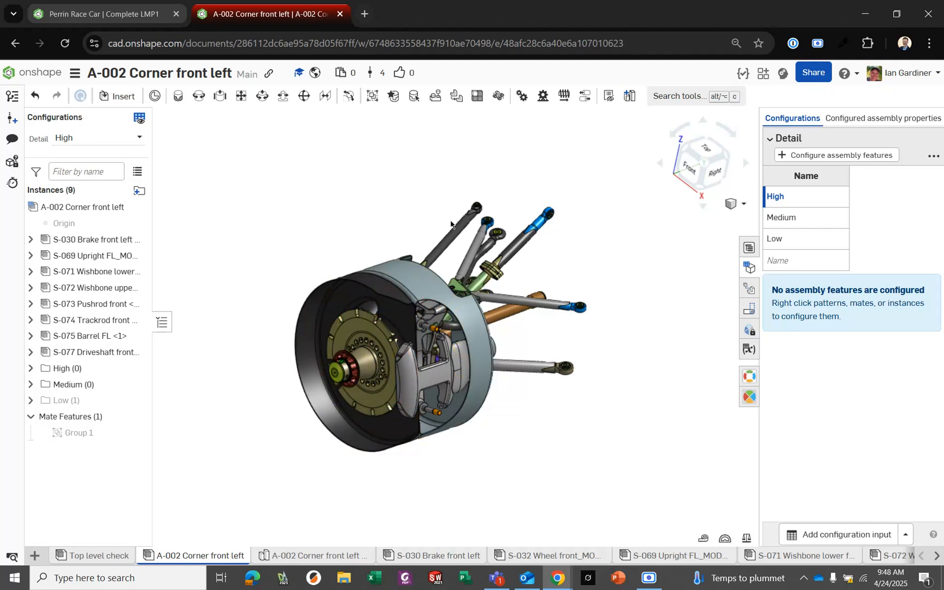
pyautogui.click(422, 281)
pyautogui.click(311, 301)
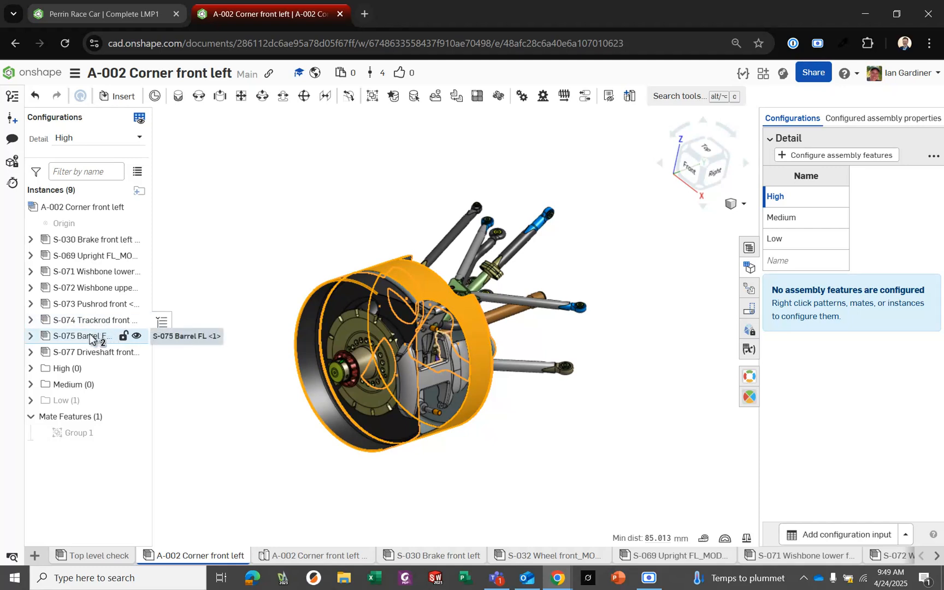
pyautogui.moveTo(89, 337); pyautogui.dragTo(78, 388)
# - Move all remaining loose instances, from S-030 Brake to S-077 Driveshaft, into the High folder and show the hidden wheel again
pyautogui.click(95, 239)
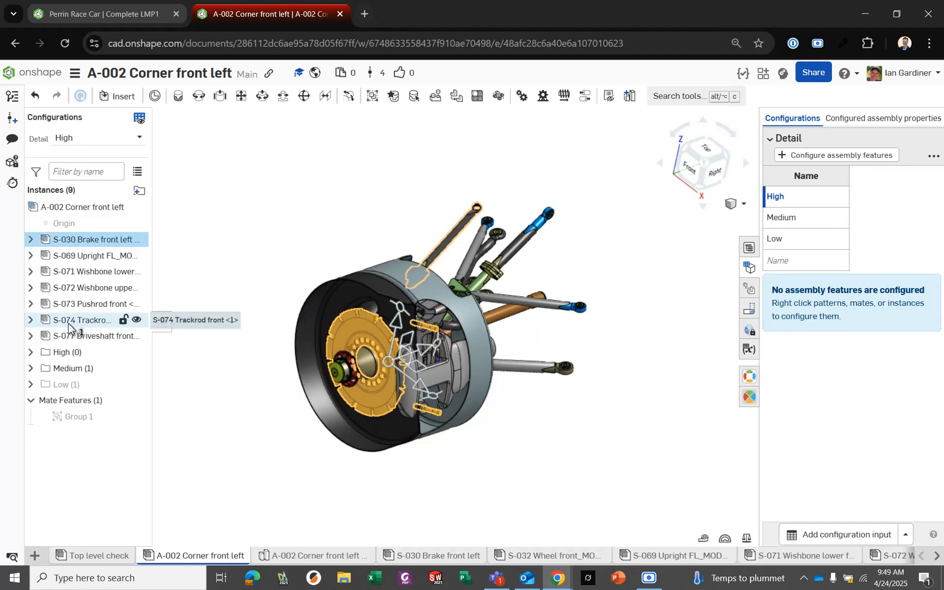
pyautogui.keyDown('shift'); pyautogui.click(74, 336); pyautogui.keyUp('shift')
pyautogui.moveTo(74, 337)
pyautogui.mouseDown()
pyautogui.moveTo(76, 357)
pyautogui.moveTo(131, 338)
pyautogui.moveTo(94, 335)
pyautogui.moveTo(77, 355)
pyautogui.mouseUp()
pyautogui.click(250, 218)
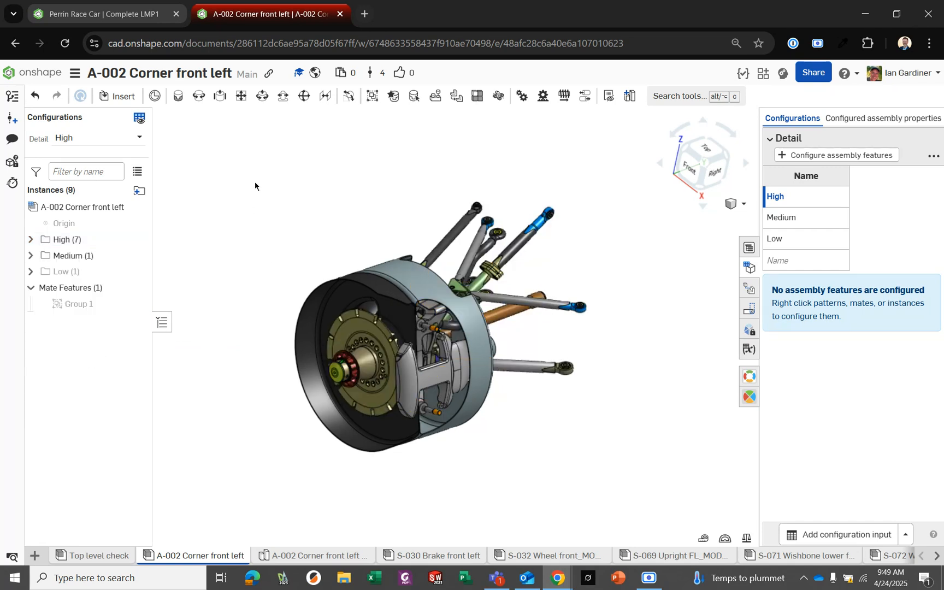
pyautogui.rightClick(287, 197)
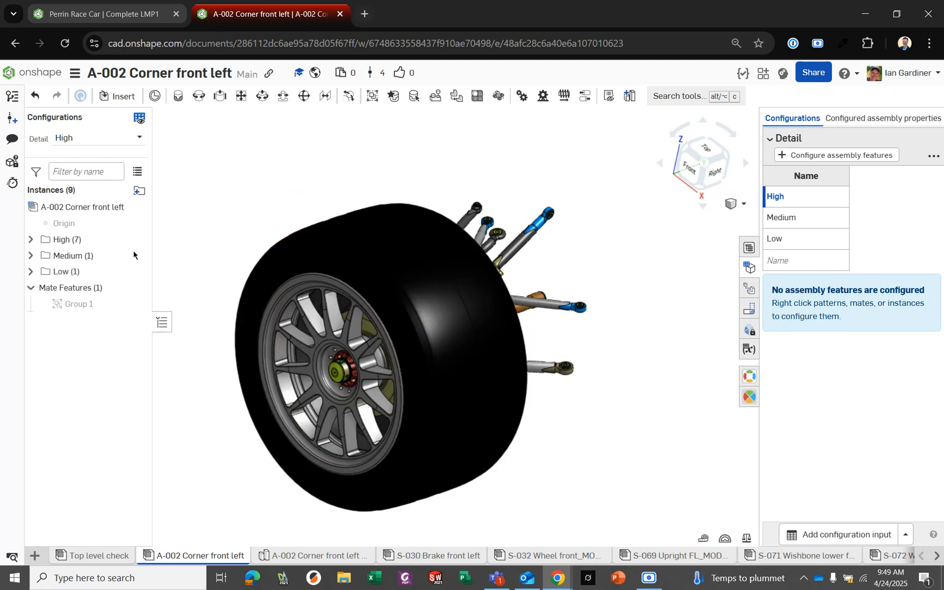
# - Configure the suppression of the Low, Medium and High folders in the Detail configuration
pyautogui.rightClick(66, 274)
pyautogui.click(133, 382)
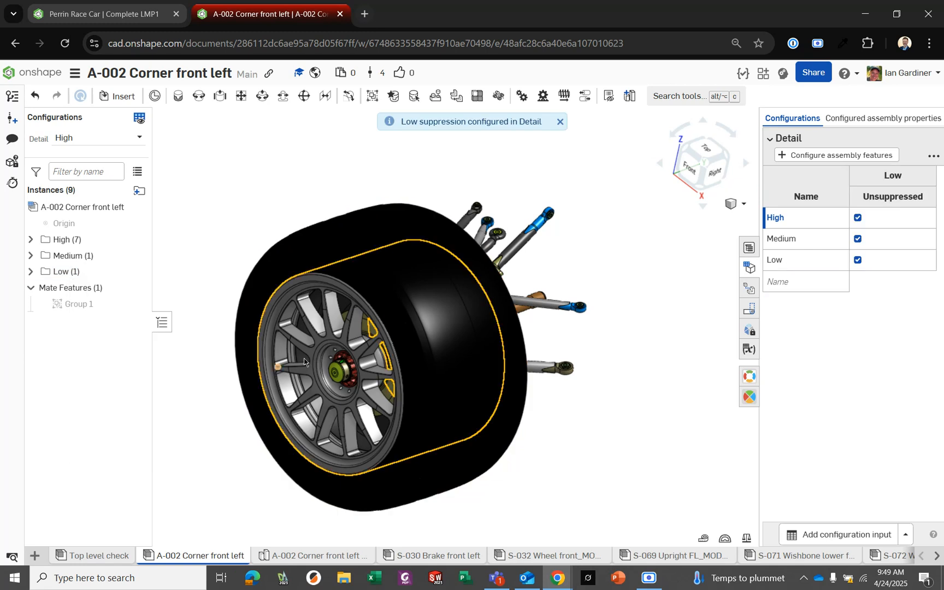
pyautogui.rightClick(131, 255)
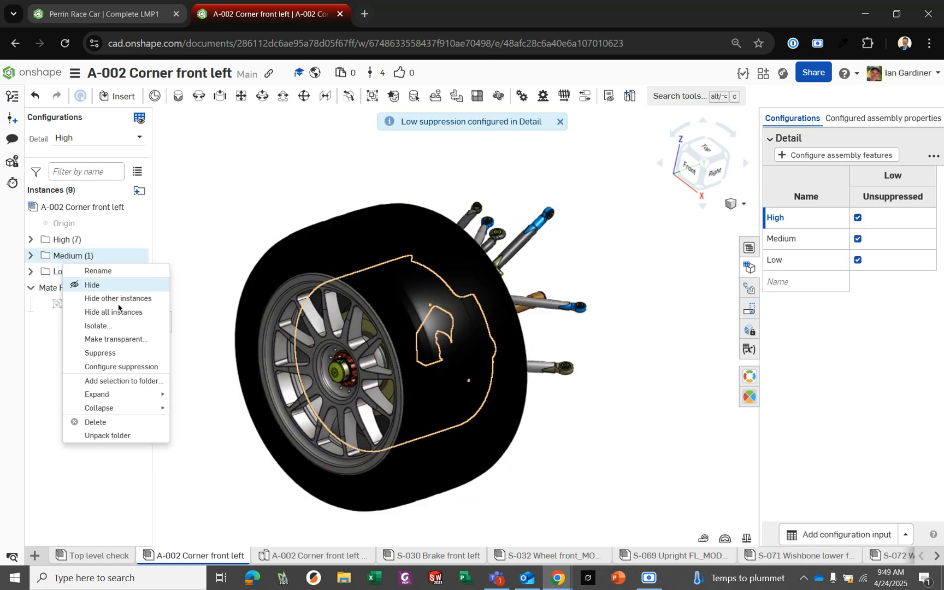
pyautogui.click(132, 367)
pyautogui.rightClick(136, 240)
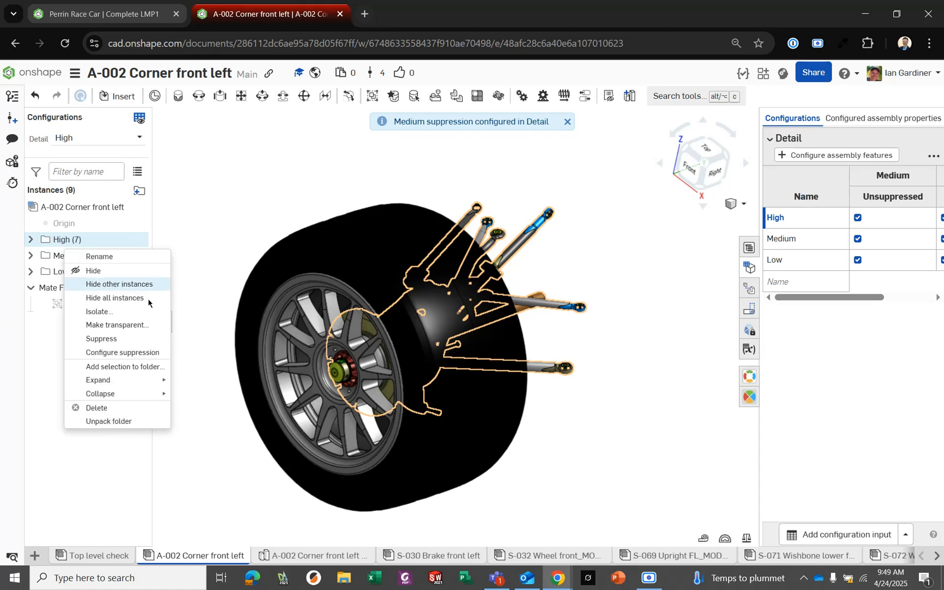
pyautogui.click(147, 352)
# - Widen the configuration table, suppress the High folder in the Medium and Low options, and suppress the Medium folder in the Low option
pyautogui.moveTo(758, 188); pyautogui.dragTo(532, 191)
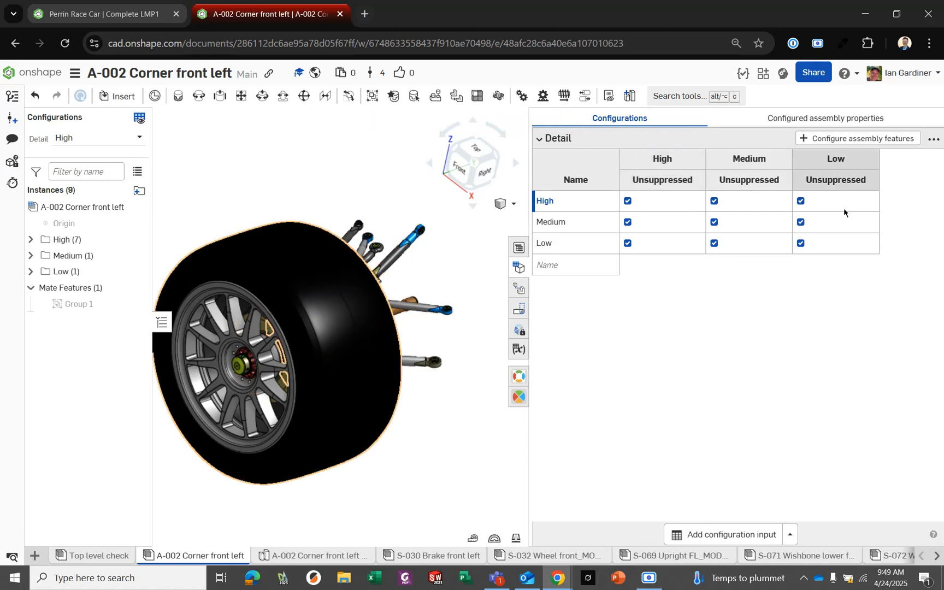
pyautogui.click(628, 223)
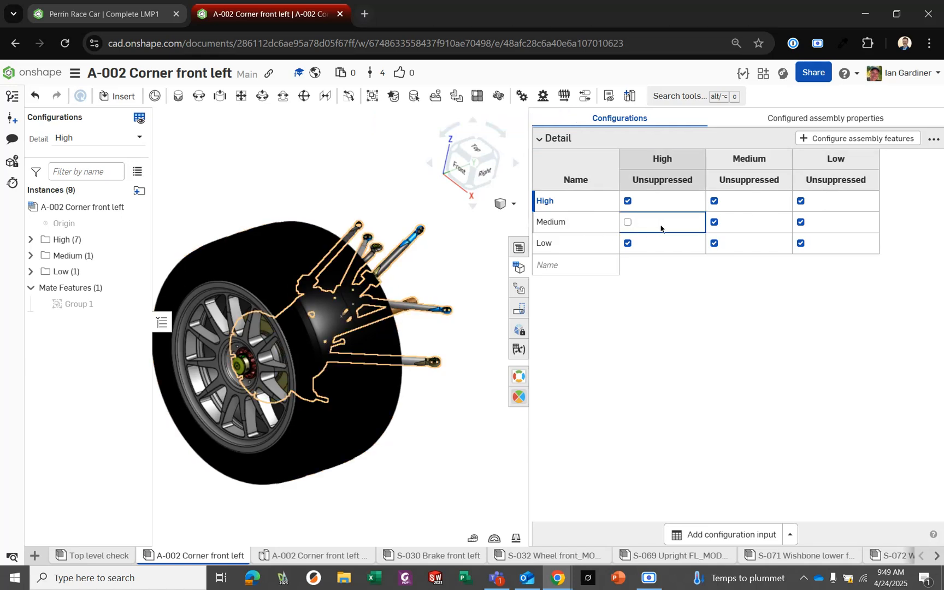
pyautogui.click(627, 243)
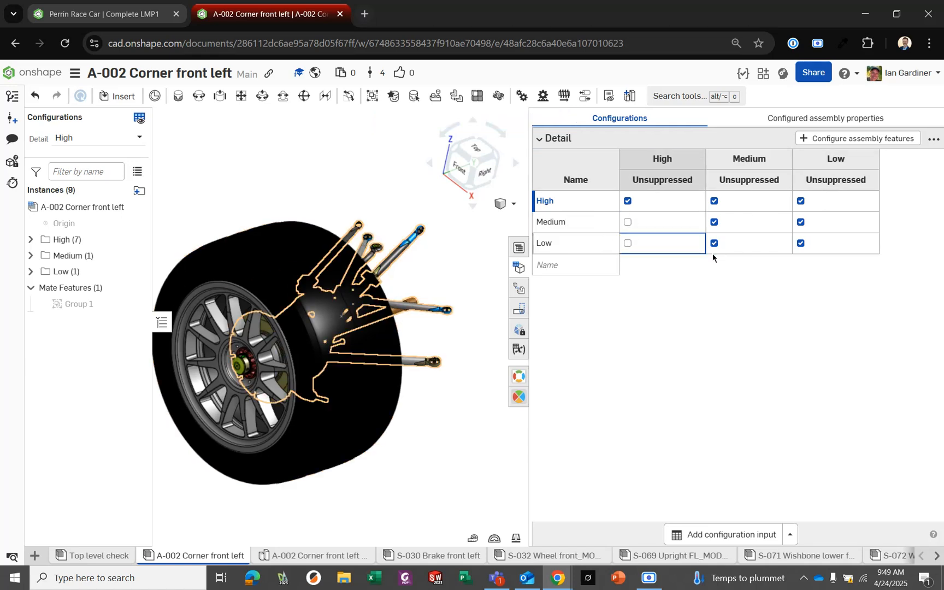
pyautogui.click(714, 243)
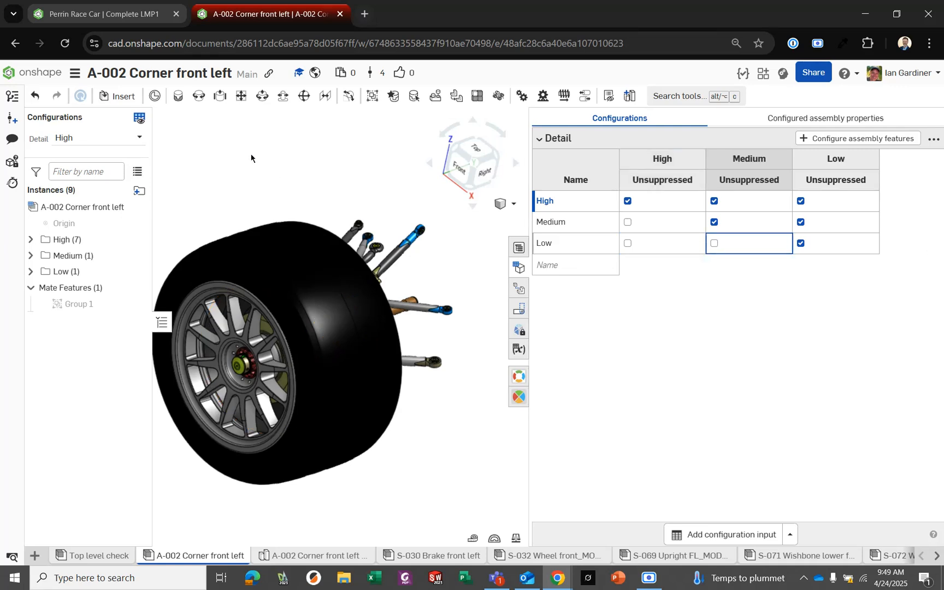
# - Check the Medium and Low options of the Detail configuration by switching to each and viewing the corner assembly
pyautogui.click(95, 138)
pyautogui.click(76, 170)
pyautogui.moveTo(304, 187); pyautogui.dragTo(338, 193, button='middle')
pyautogui.moveTo(339, 193)
pyautogui.mouseDown(button='right')
pyautogui.moveTo(311, 208)
pyautogui.moveTo(333, 203)
pyautogui.mouseUp(button='right')
pyautogui.click(96, 138)
pyautogui.click(71, 187)
pyautogui.moveTo(273, 186); pyautogui.dragTo(296, 189, button='right')
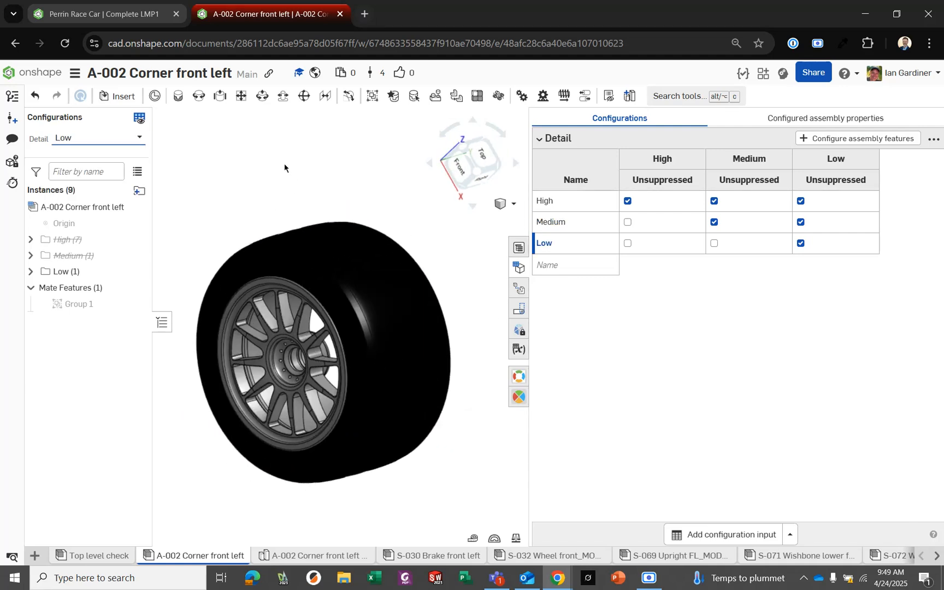
# - Compare the instance and primitive counts of the Low and High options in the performance data, then return to Low
pyautogui.click(12, 183)
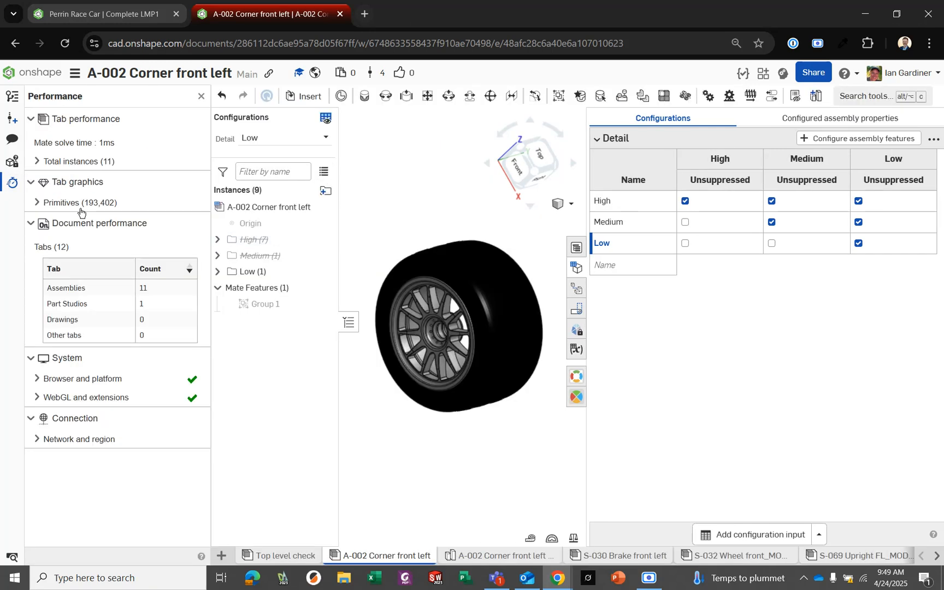
pyautogui.click(311, 144)
pyautogui.click(268, 151)
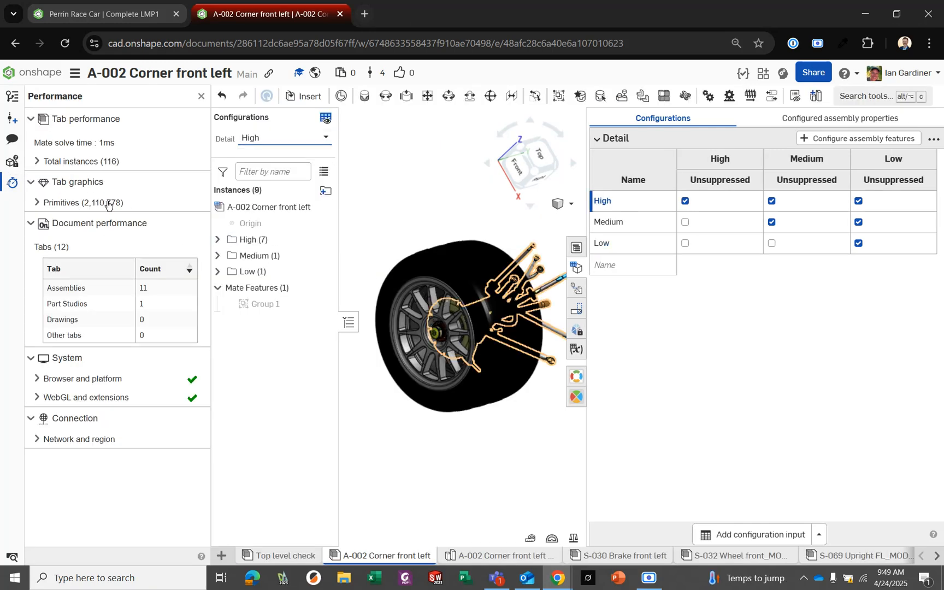
pyautogui.click(272, 136)
pyautogui.click(266, 189)
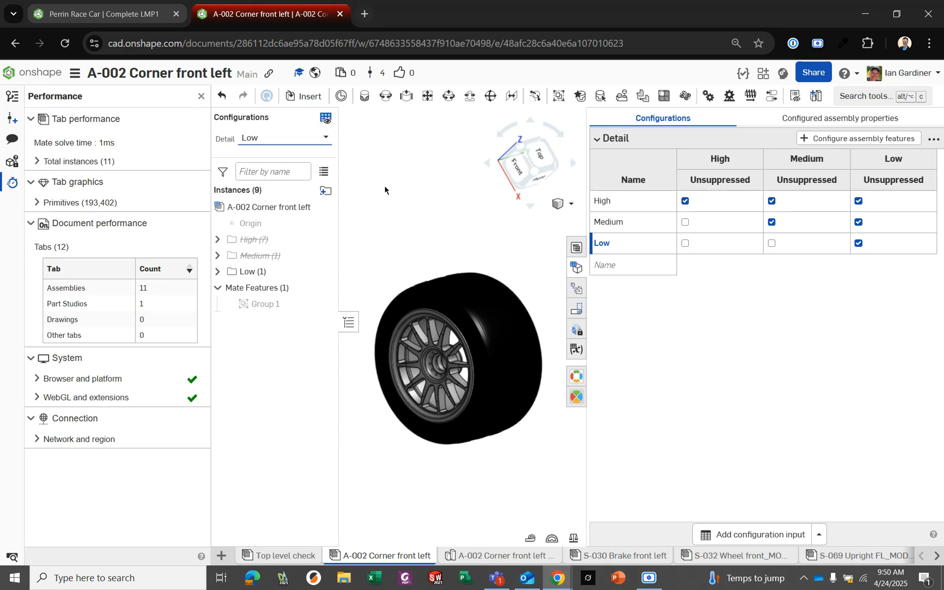
pyautogui.moveTo(385, 189)
pyautogui.mouseDown(button='right')
pyautogui.moveTo(421, 224)
pyautogui.moveTo(389, 238)
pyautogui.moveTo(438, 232)
pyautogui.moveTo(436, 361)
pyautogui.moveTo(426, 305)
pyautogui.moveTo(449, 222)
pyautogui.moveTo(413, 224)
pyautogui.moveTo(424, 169)
pyautogui.mouseUp(button='right')
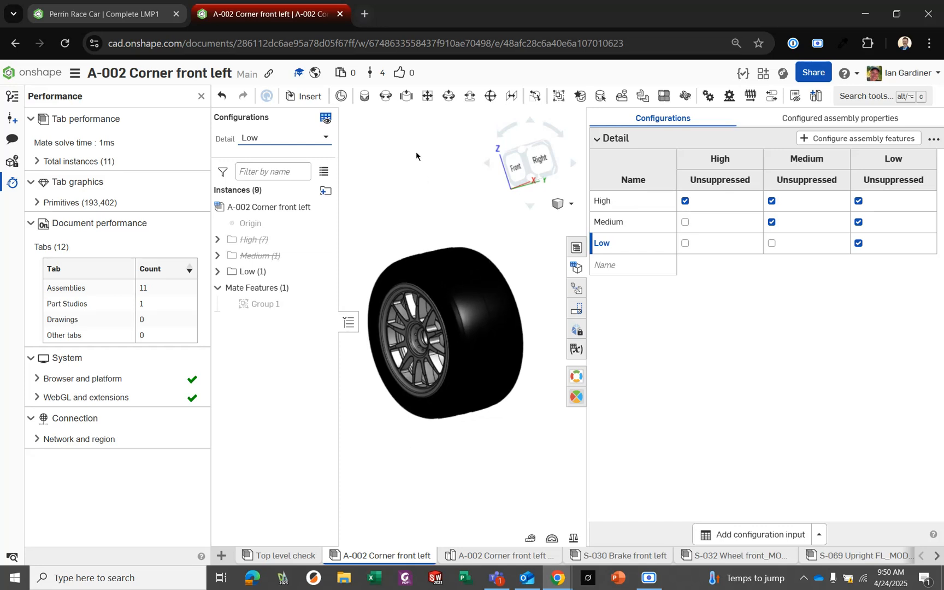
pyautogui.moveTo(421, 170); pyautogui.dragTo(421, 188, button='middle')
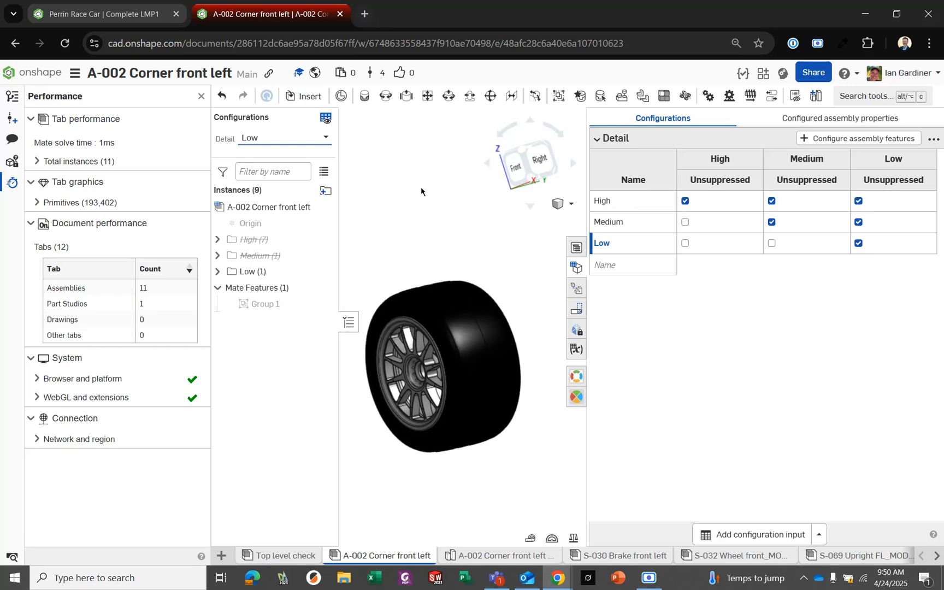
pyautogui.moveTo(425, 190); pyautogui.dragTo(440, 236, button='right')
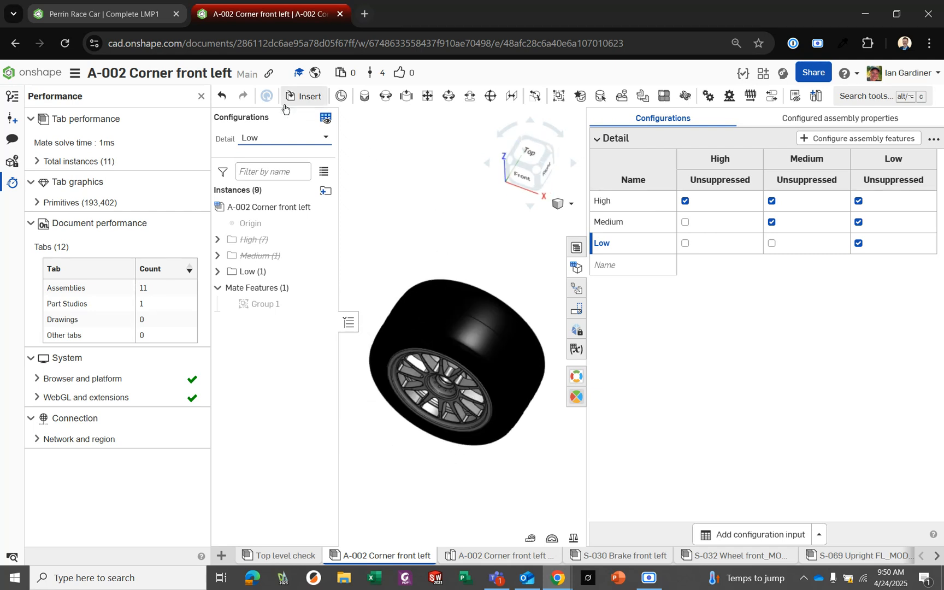
# - Switch to the Perrin Race Car document and add a configuration input named Detail to the Complete LMP1 assembly
pyautogui.click(105, 7)
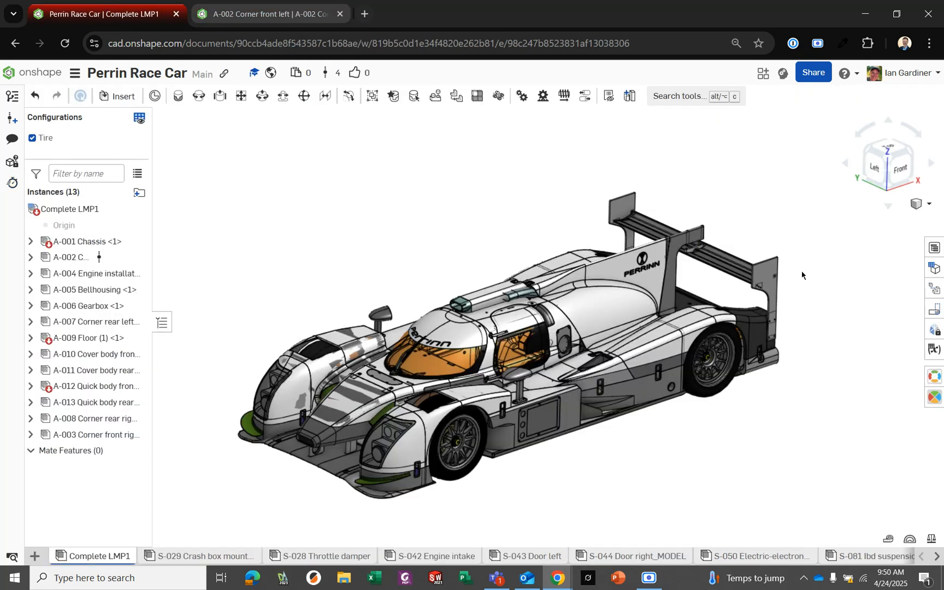
pyautogui.click(934, 268)
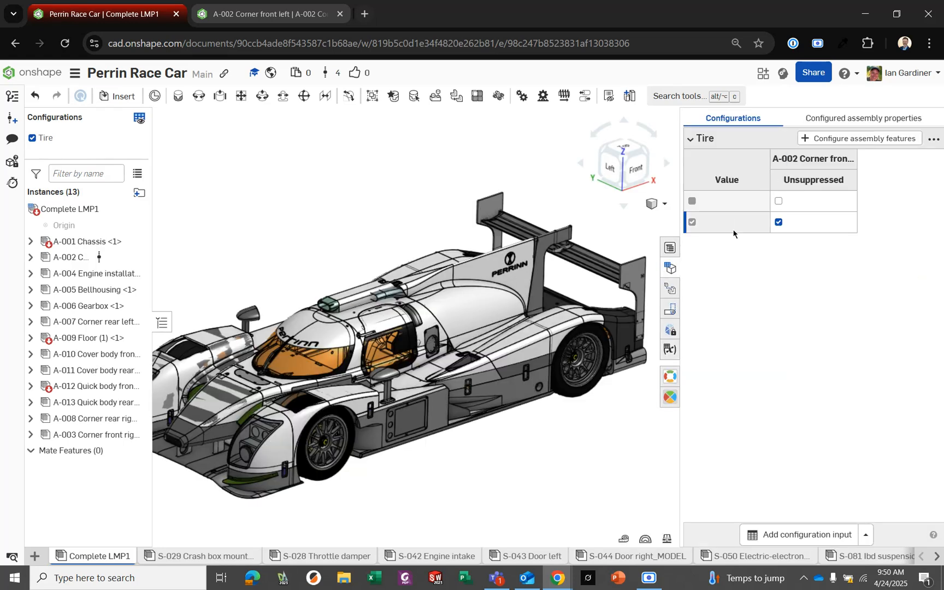
pyautogui.click(840, 537)
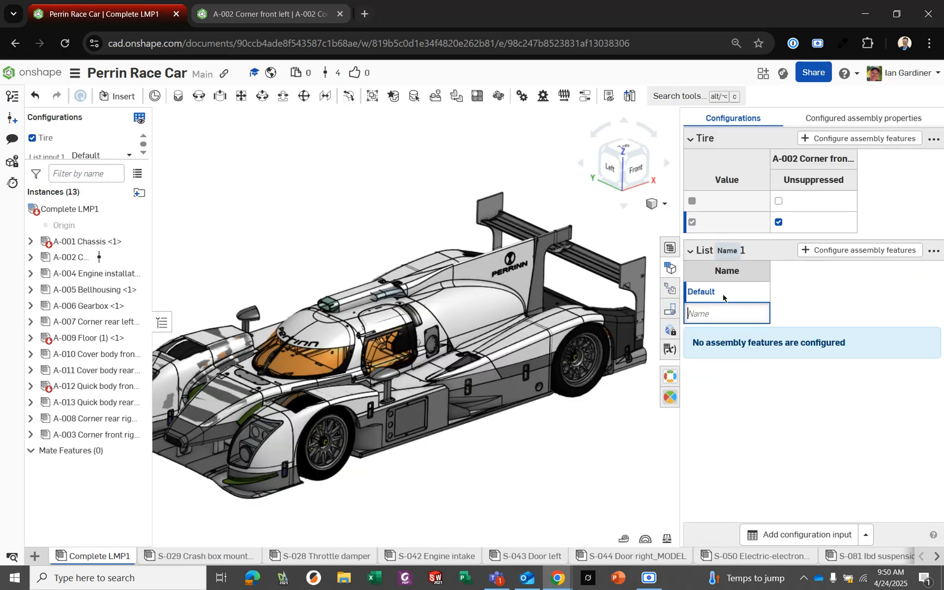
pyautogui.click(742, 248)
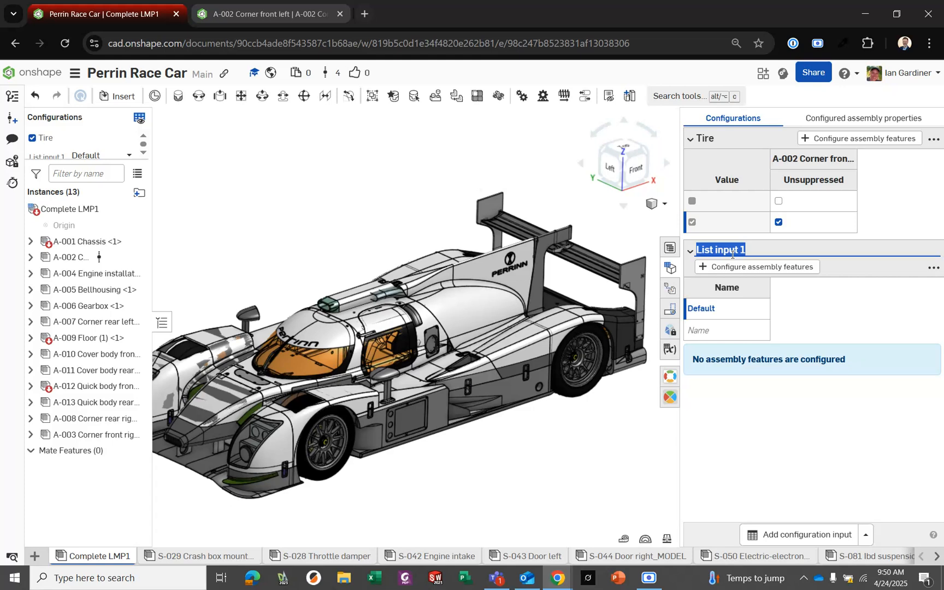
pyautogui.write('Det')
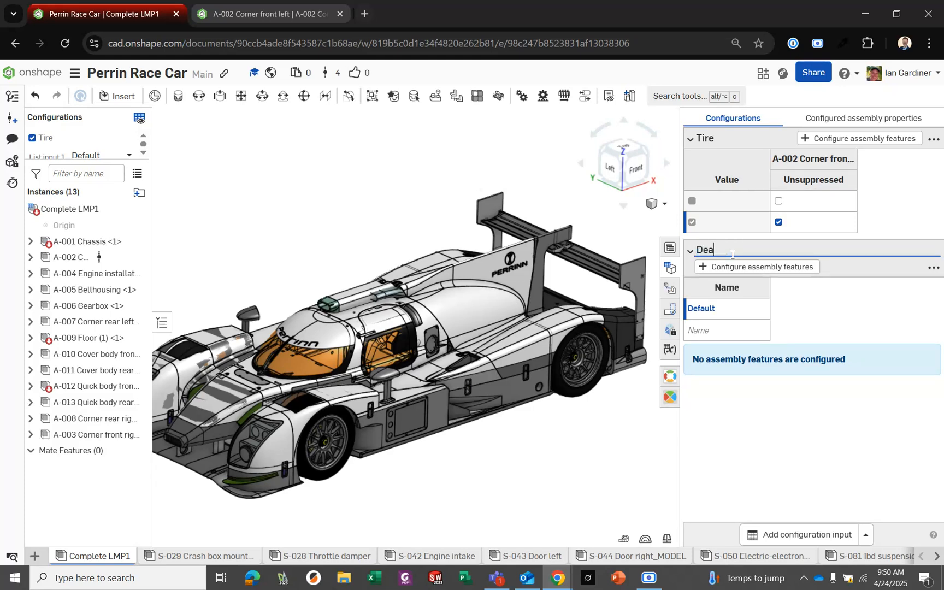
pyautogui.write('ail')
pyautogui.press('Return')
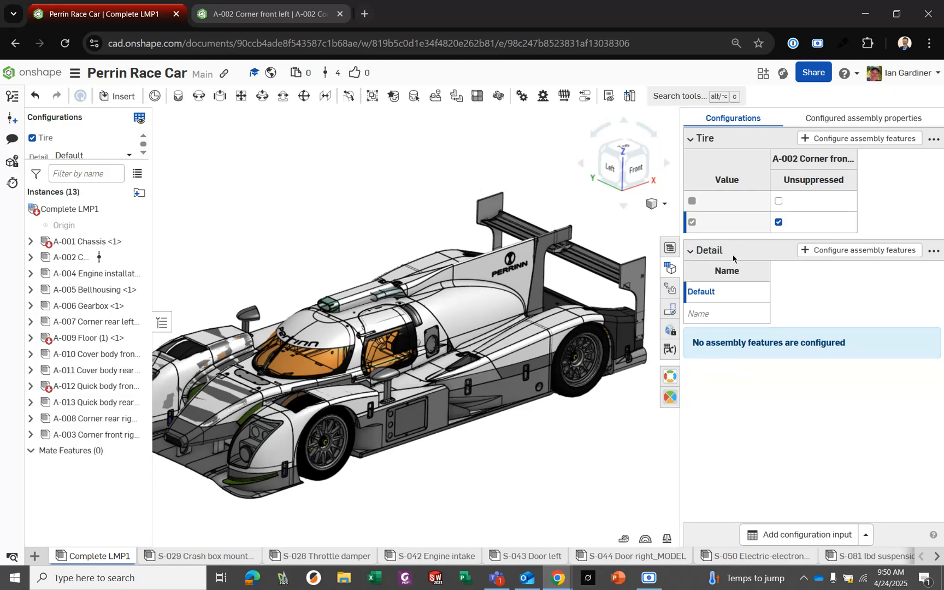
# - Rename the default option of the Complete LMP1 Detail input as High and add the options Medium and Low
pyautogui.click(727, 291)
pyautogui.click(731, 287)
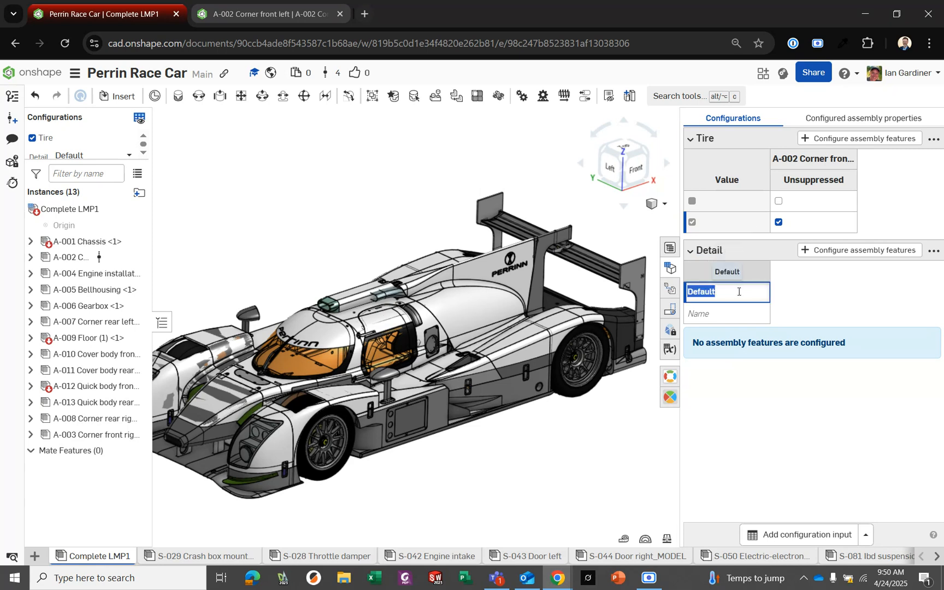
pyautogui.write('High')
pyautogui.press('Return')
pyautogui.write('Medium')
pyautogui.press('Return')
pyautogui.write('Low')
pyautogui.press('Return')
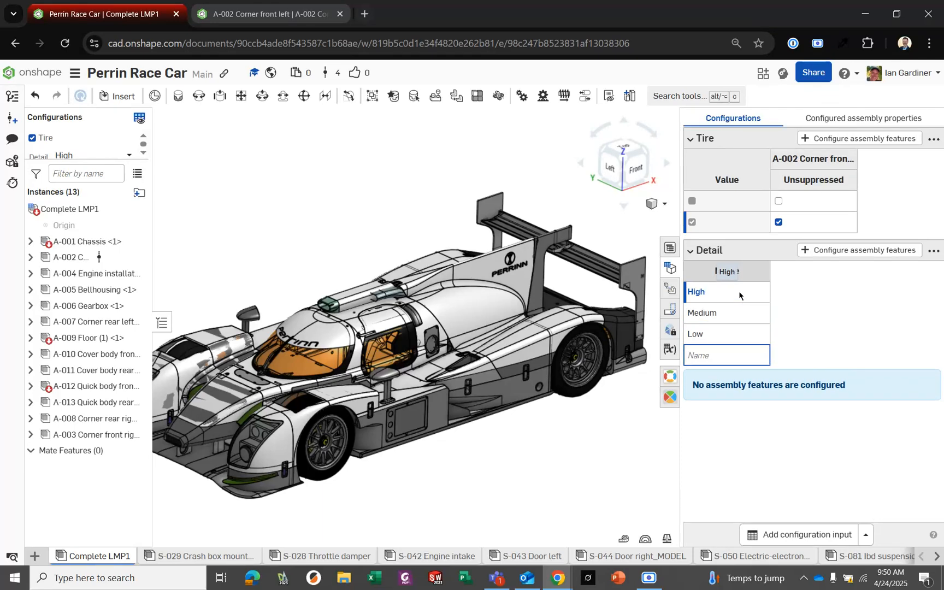
# - Move the Detail input above the Tire input and enlarge the configuration area so both inputs fit
pyautogui.click(933, 250)
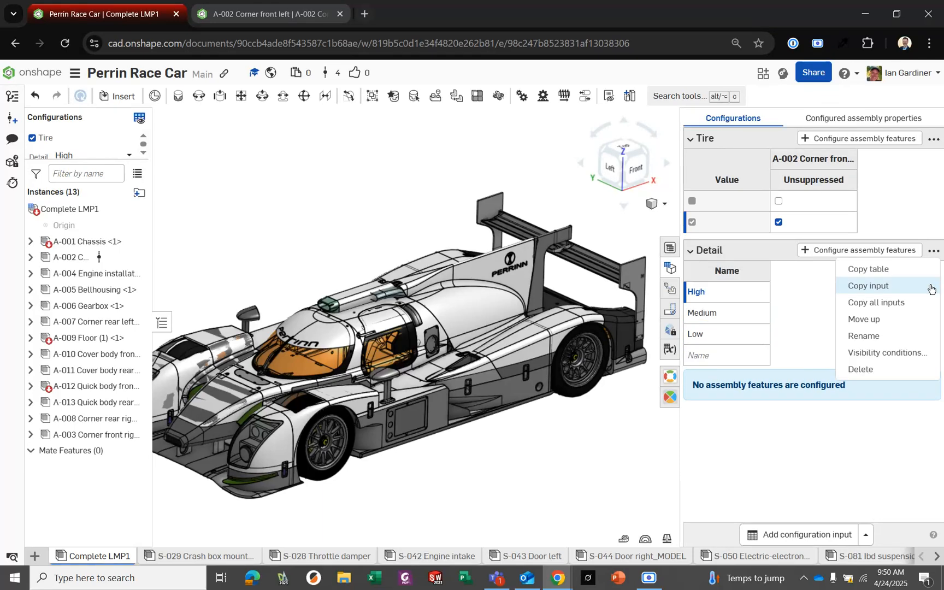
pyautogui.click(916, 327)
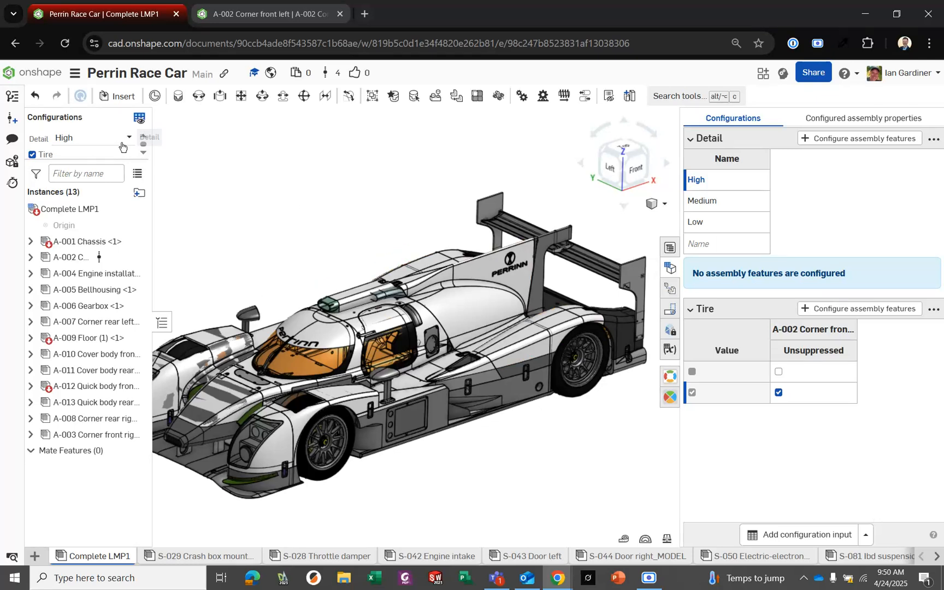
pyautogui.moveTo(103, 159); pyautogui.dragTo(102, 176)
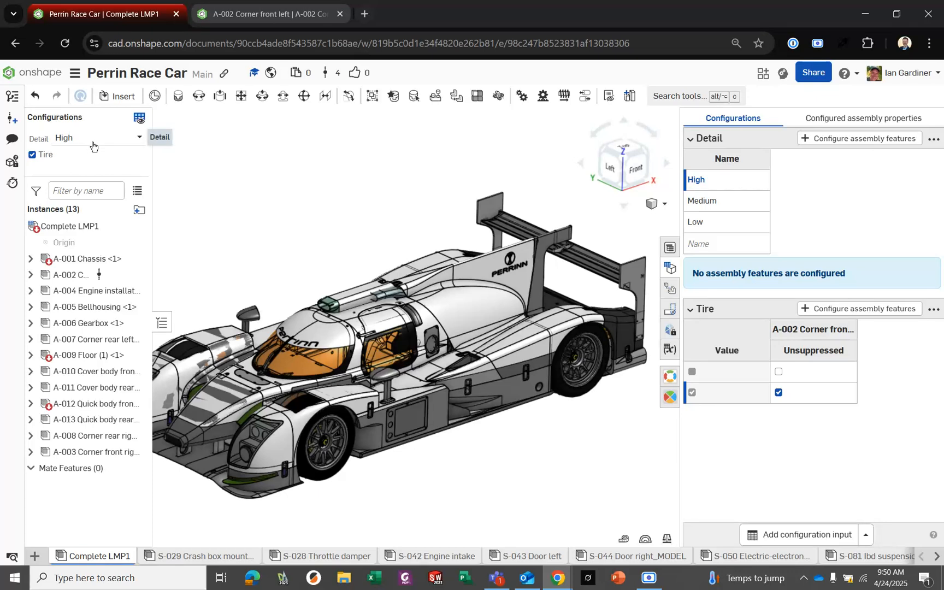
# - Create a new version of the A-002 Corner front left document, then return to the Perrin Race Car document
pyautogui.moveTo(352, 208); pyautogui.dragTo(375, 200, button='middle')
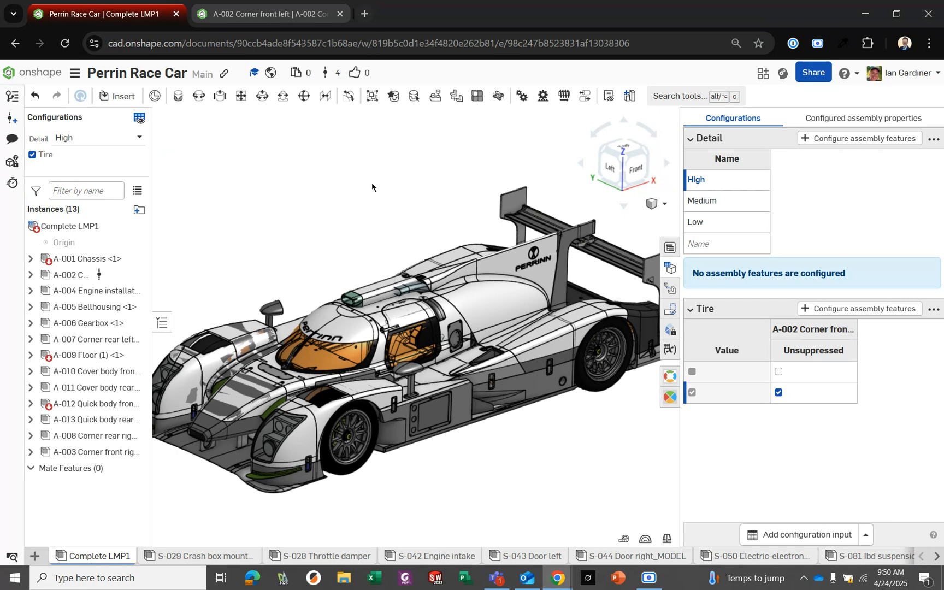
pyautogui.click(245, 22)
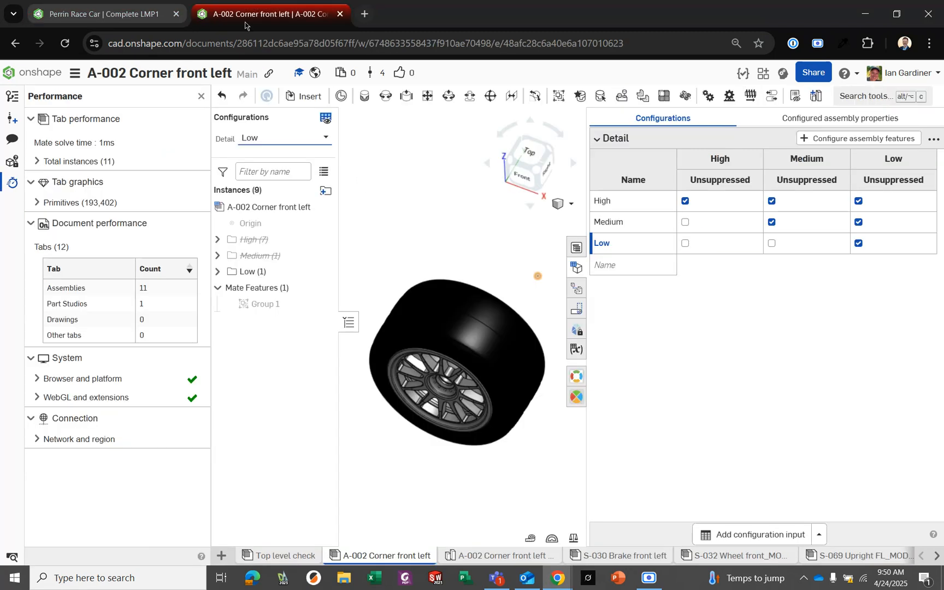
pyautogui.click(12, 117)
pyautogui.click(531, 262)
pyautogui.click(127, 18)
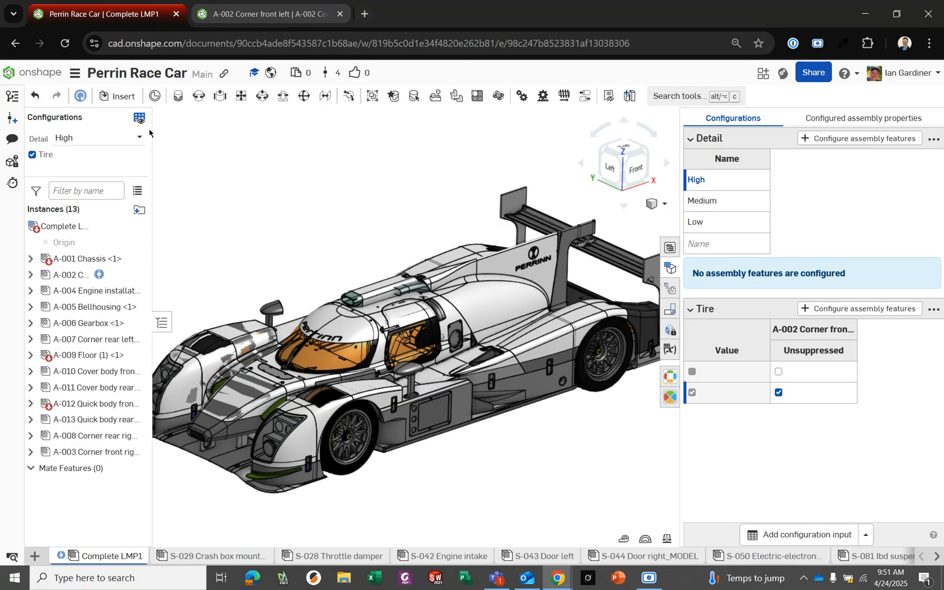
# - Update the A-002 Corner front left reference in the Complete LMP1 assembly to version V4 and close the reference manager
pyautogui.click(81, 95)
pyautogui.click(343, 183)
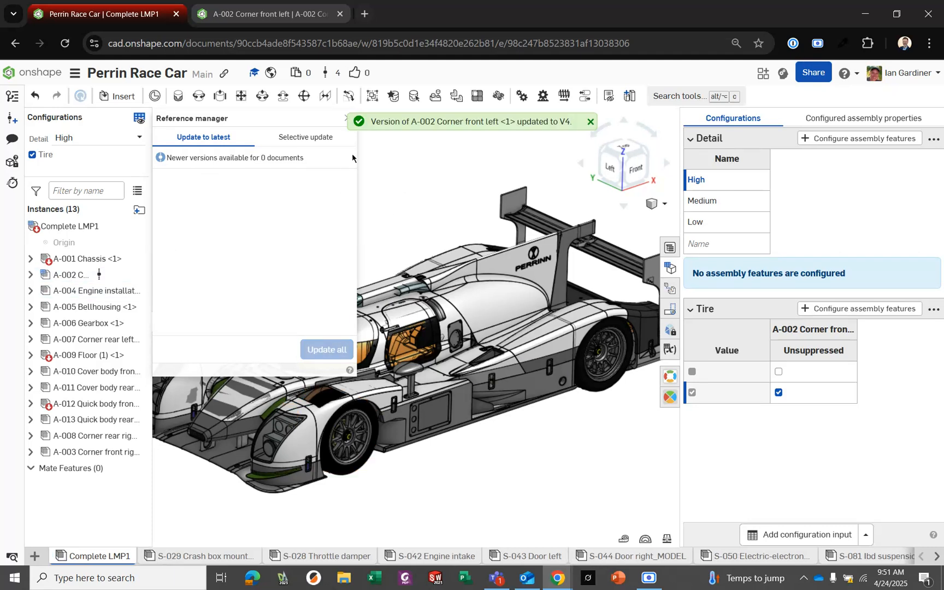
pyautogui.click(591, 122)
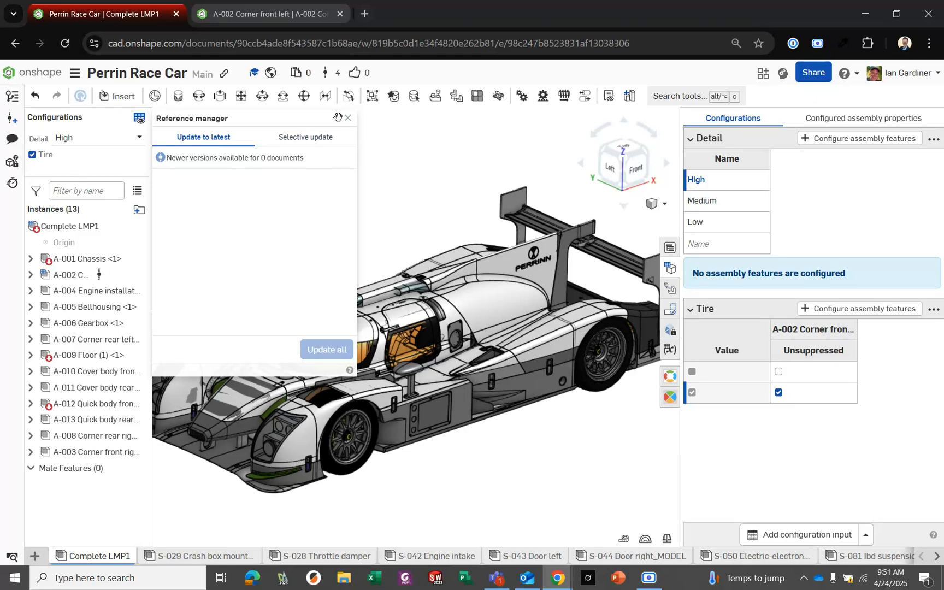
pyautogui.click(347, 118)
# - Configure the Detail setting of the A-002 Corner front left instance with the assembly's Detail input and accept the change
pyautogui.rightClick(75, 279)
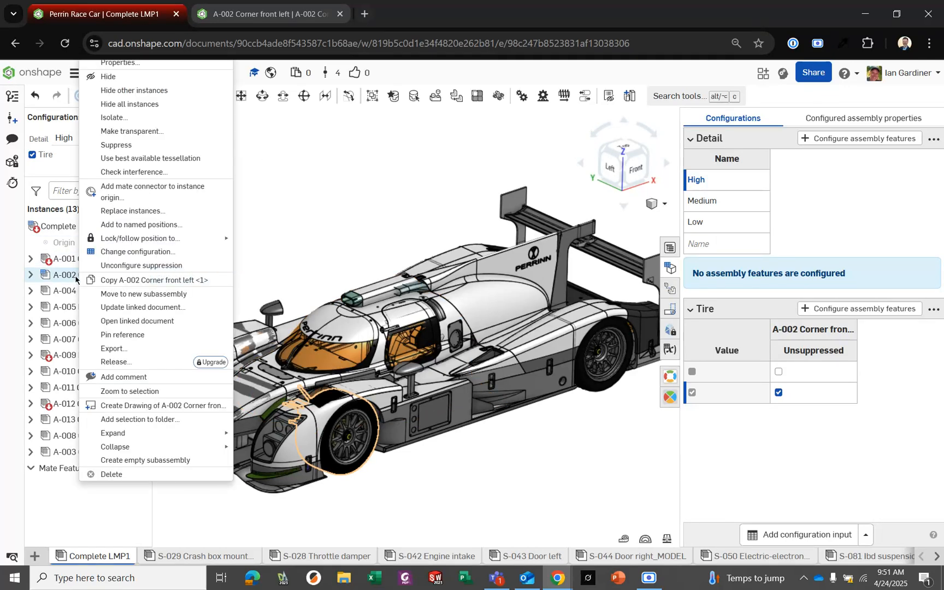
pyautogui.click(147, 253)
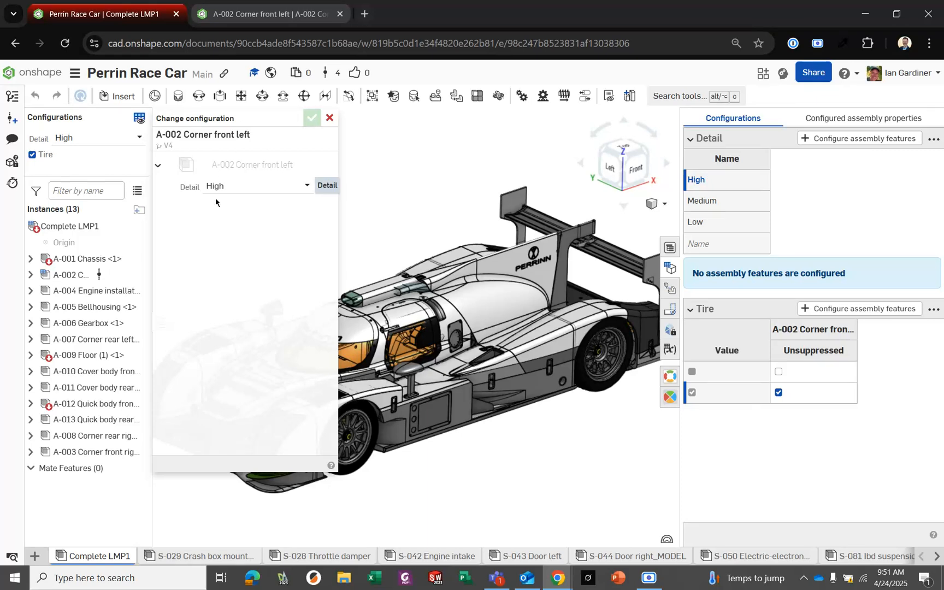
pyautogui.rightClick(249, 189)
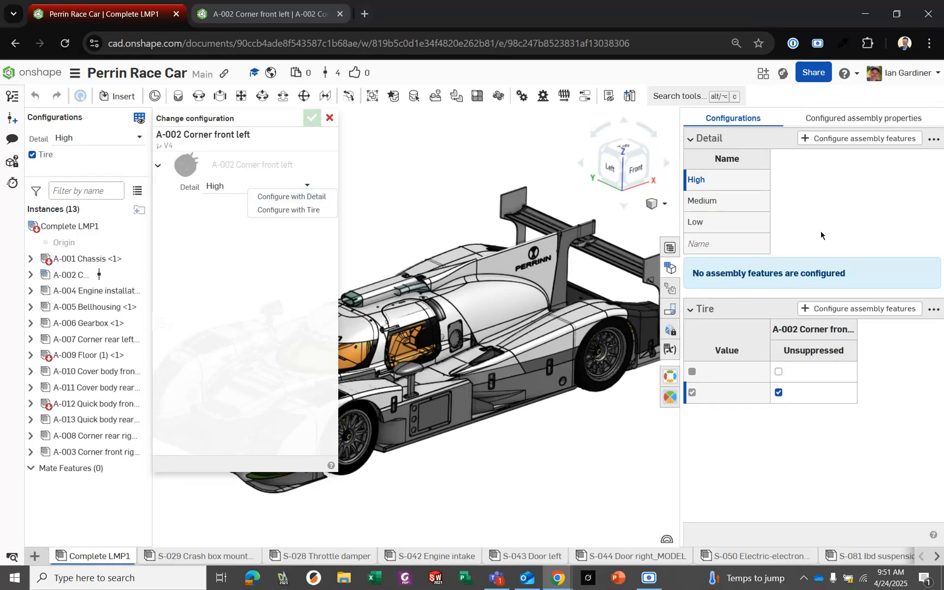
pyautogui.click(290, 197)
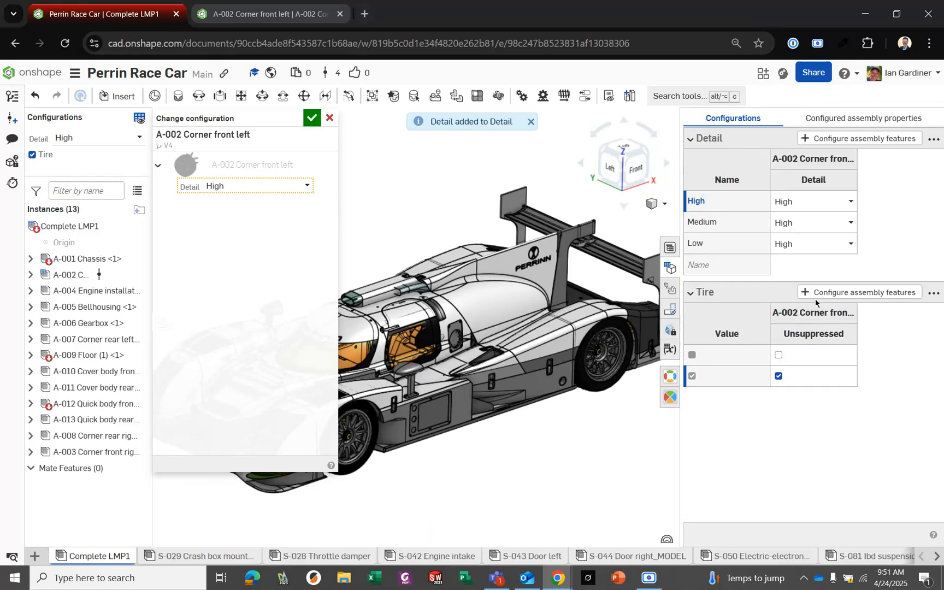
pyautogui.click(318, 122)
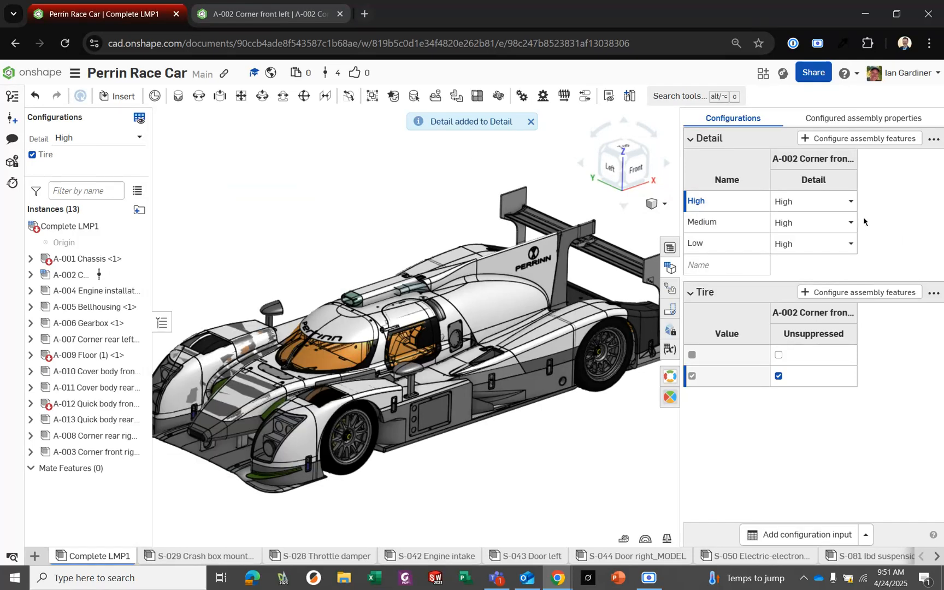
# - Set the front left corner's Detail to Medium for the assembly's Medium option and Low for its Low option
pyautogui.click(851, 222)
pyautogui.click(845, 260)
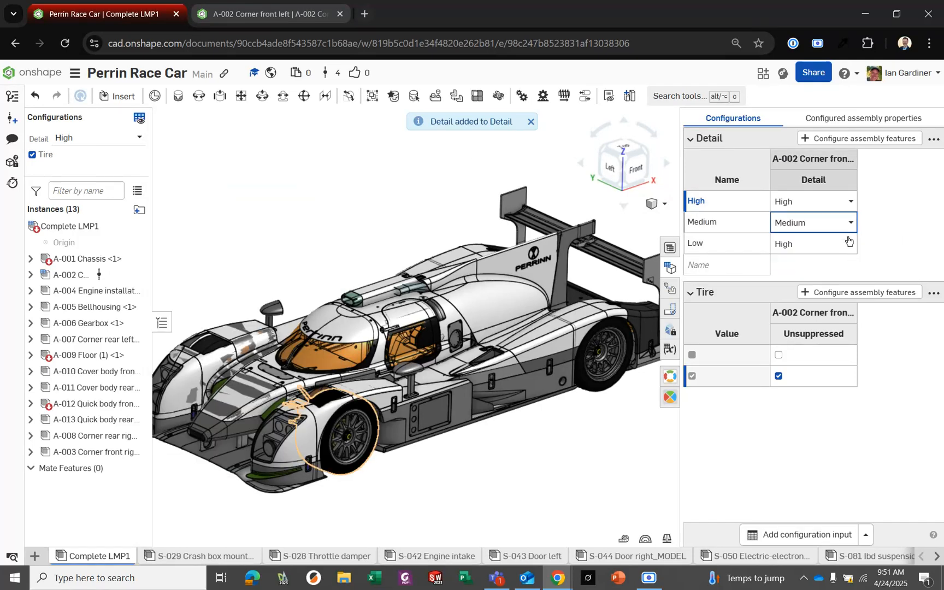
pyautogui.click(850, 244)
pyautogui.click(839, 299)
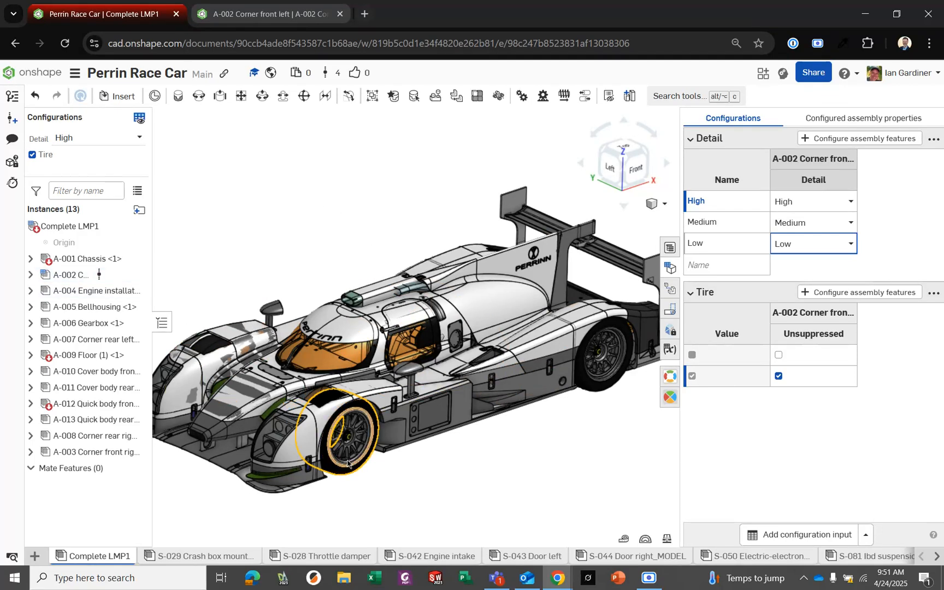
# - Switch the Complete LMP1 assembly's Detail to Low and examine the front left wheel and the overall car
pyautogui.scroll(3, 349, 464)
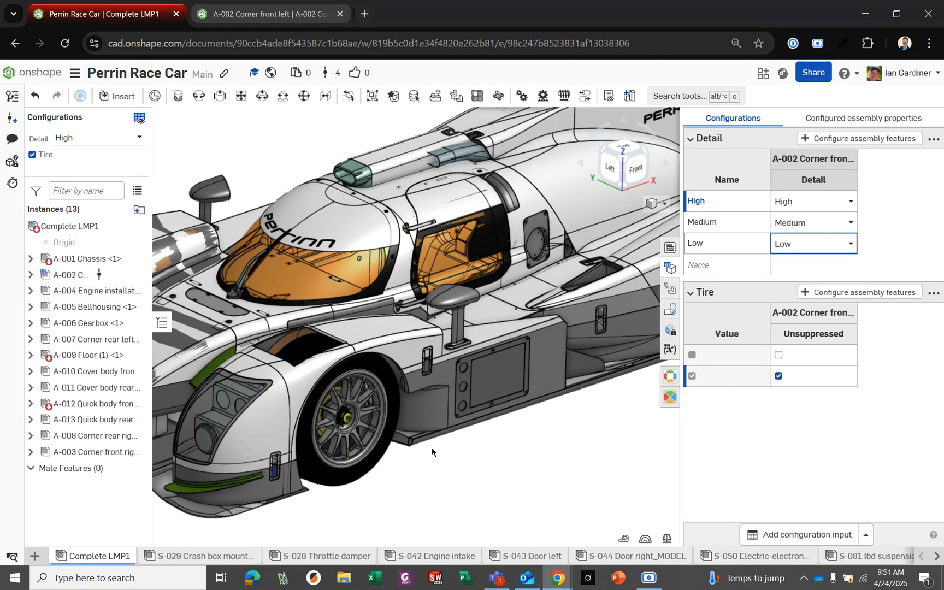
pyautogui.click(64, 136)
pyautogui.click(63, 192)
pyautogui.scroll(5, 459, 437)
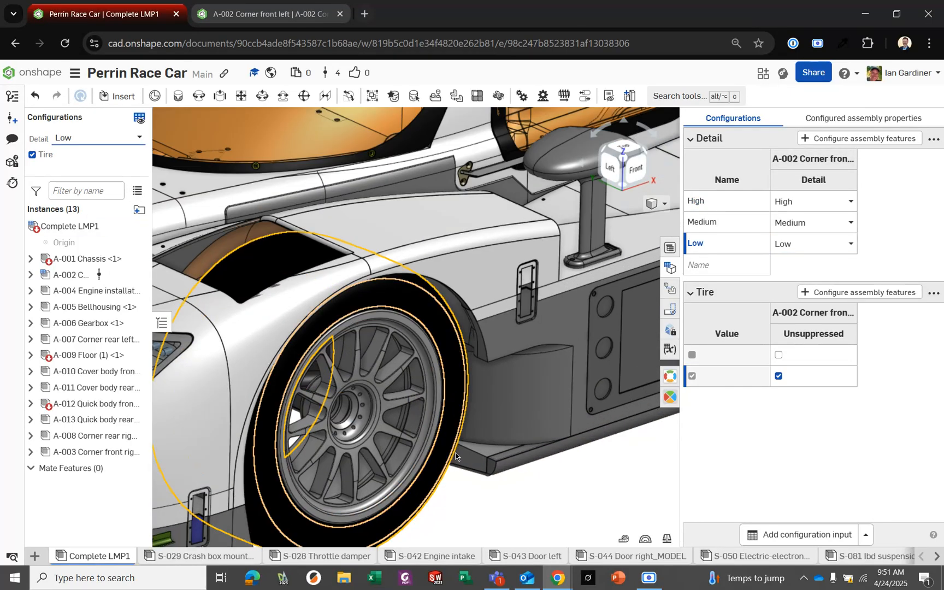
pyautogui.moveTo(465, 457); pyautogui.dragTo(232, 184, button='right')
pyautogui.scroll(-3, 529, 470)
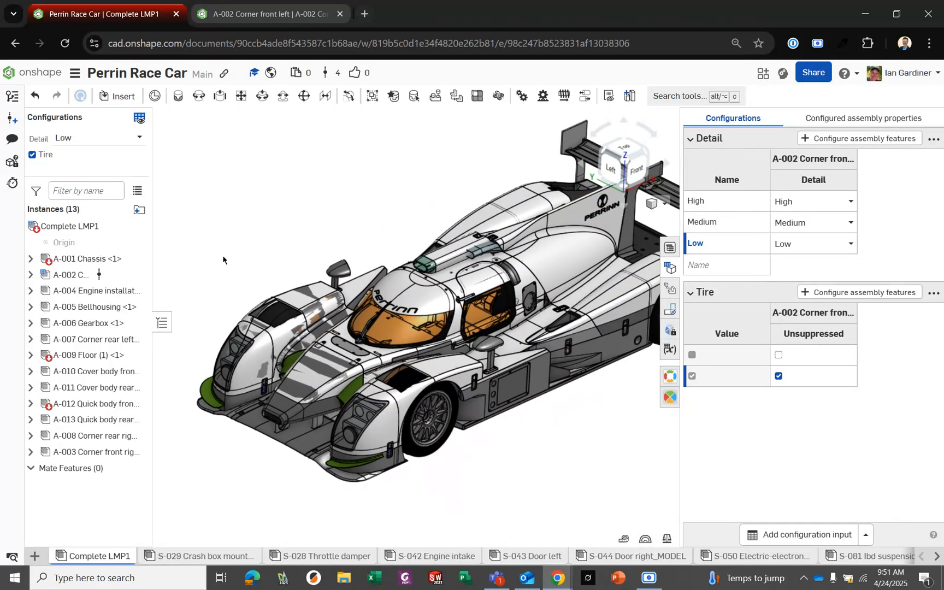
pyautogui.moveTo(330, 278); pyautogui.dragTo(341, 214, button='right')
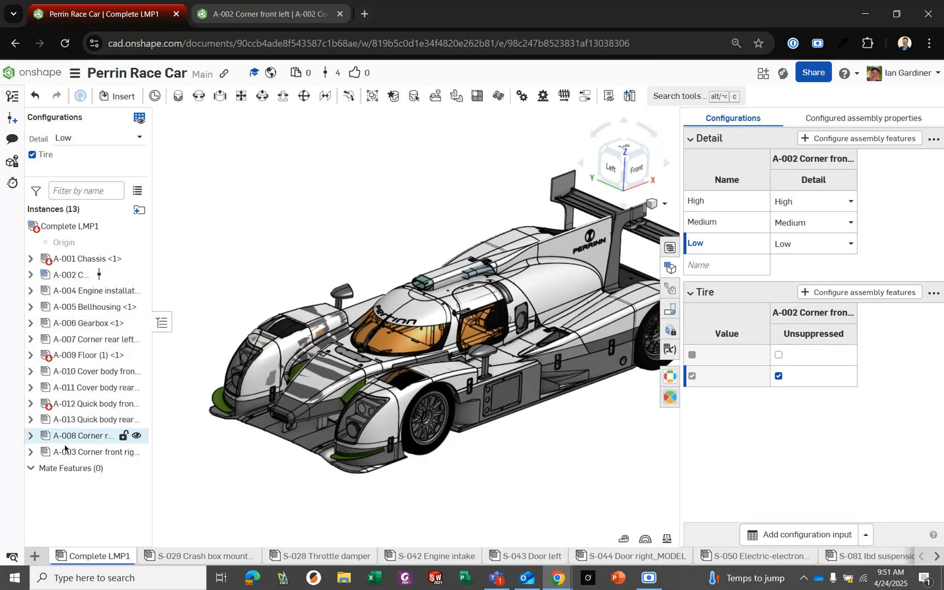
pyautogui.moveTo(304, 219); pyautogui.dragTo(296, 221, button='middle')
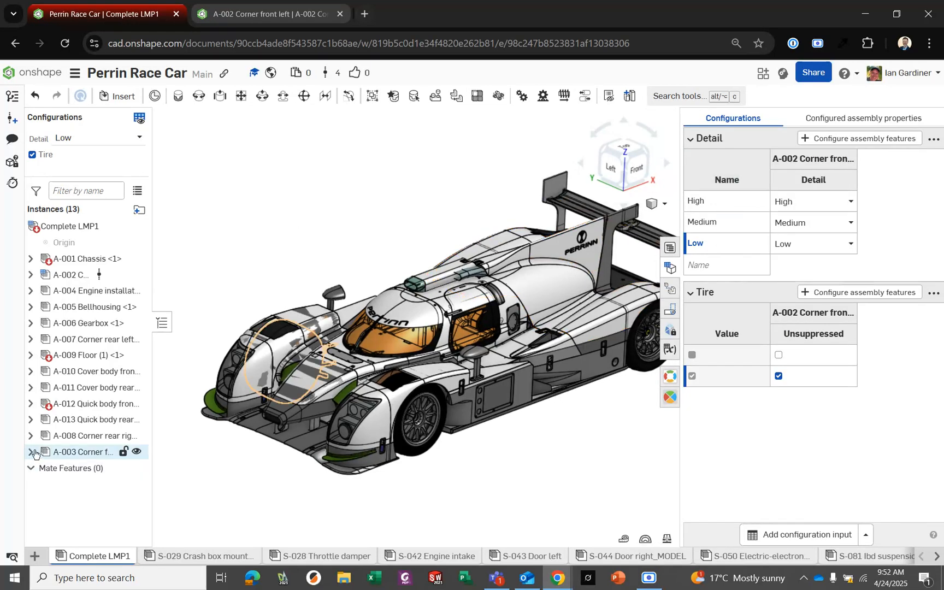
# - Switch the assembly's Detail to High and back to Low to compare the two displays
pyautogui.click(100, 138)
pyautogui.click(86, 159)
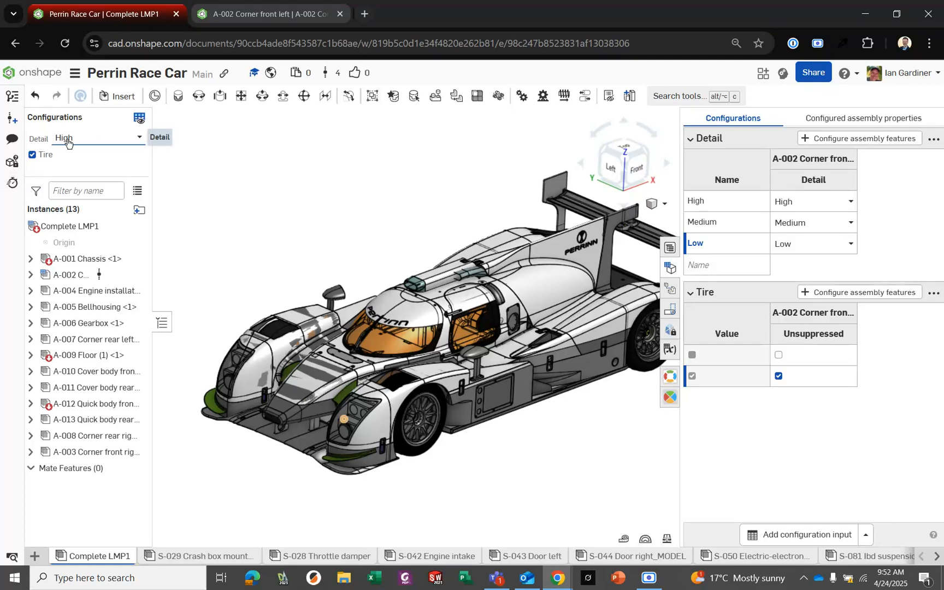
pyautogui.click(67, 140)
pyautogui.click(71, 188)
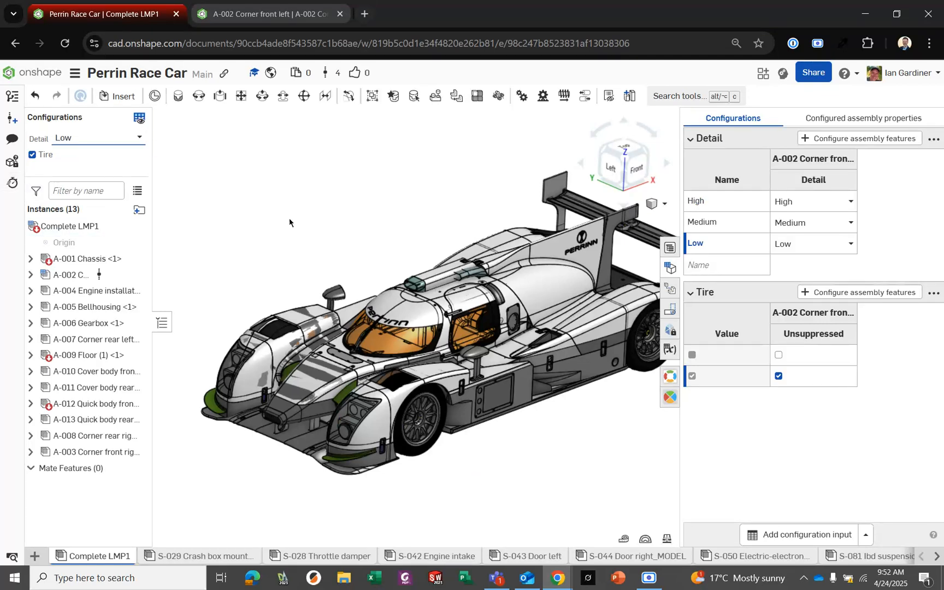
# - Compare the instance and primitive counts of the Low, High and Medium Detail options in the assembly's performance data
pyautogui.click(12, 182)
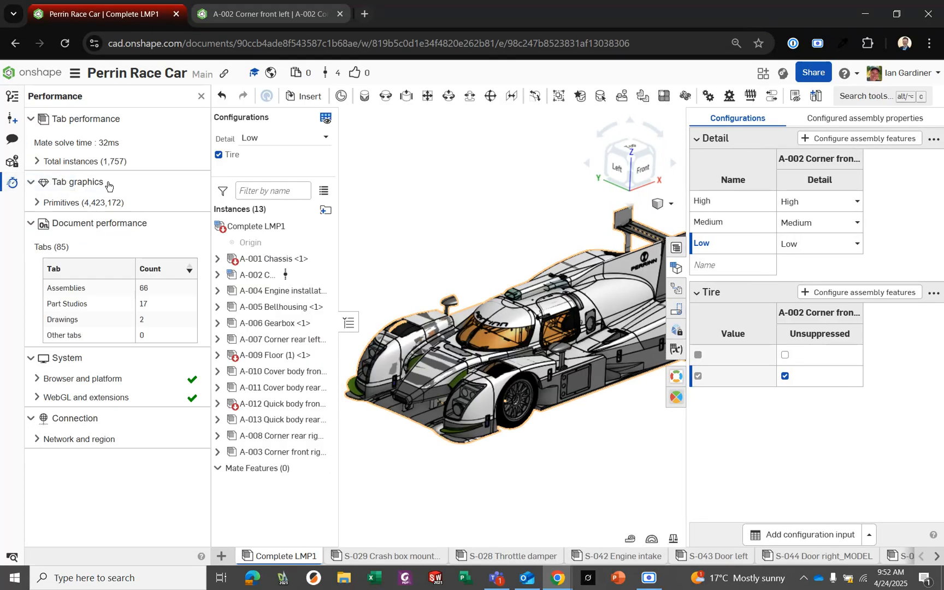
pyautogui.click(261, 140)
pyautogui.click(267, 156)
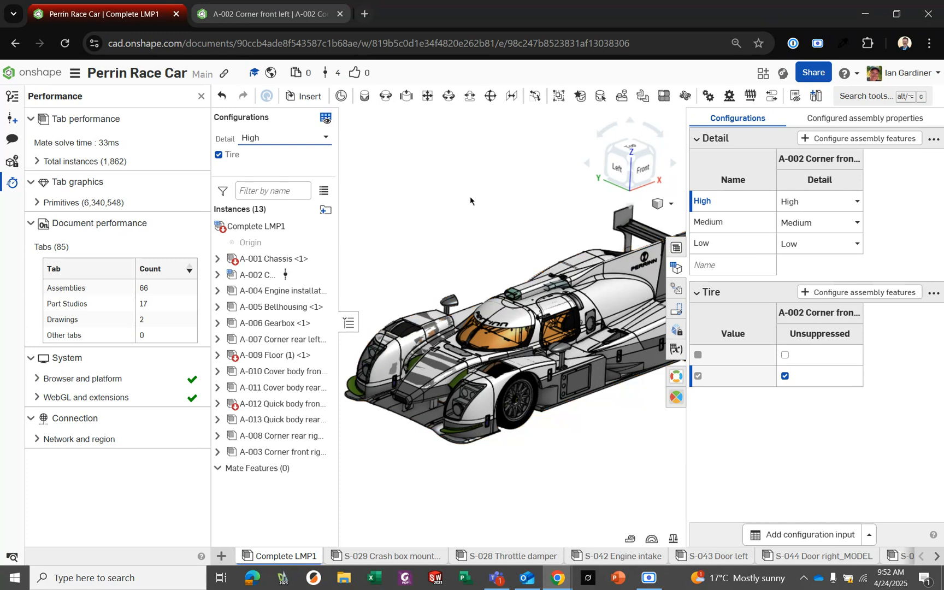
pyautogui.moveTo(430, 189); pyautogui.dragTo(462, 190, button='right')
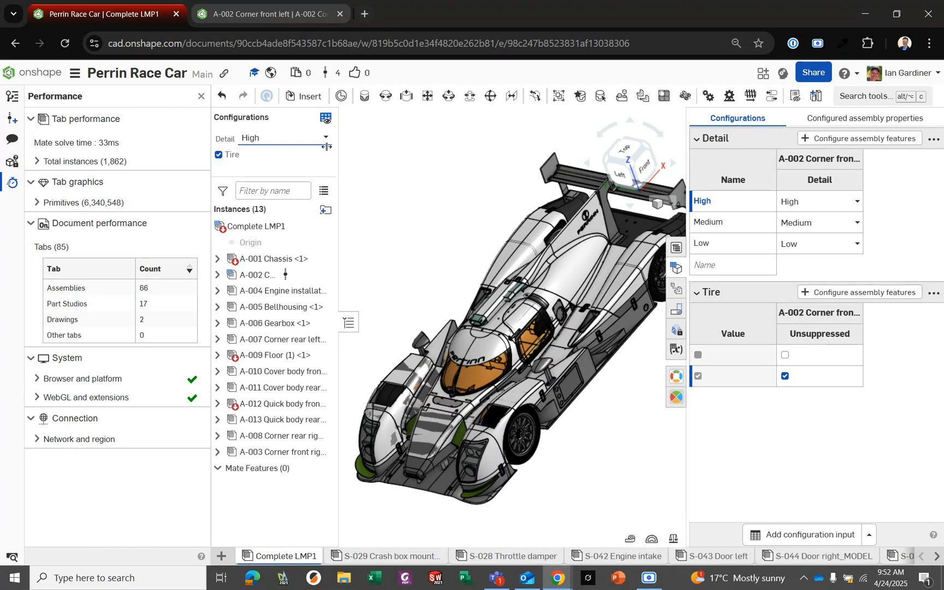
pyautogui.click(253, 140)
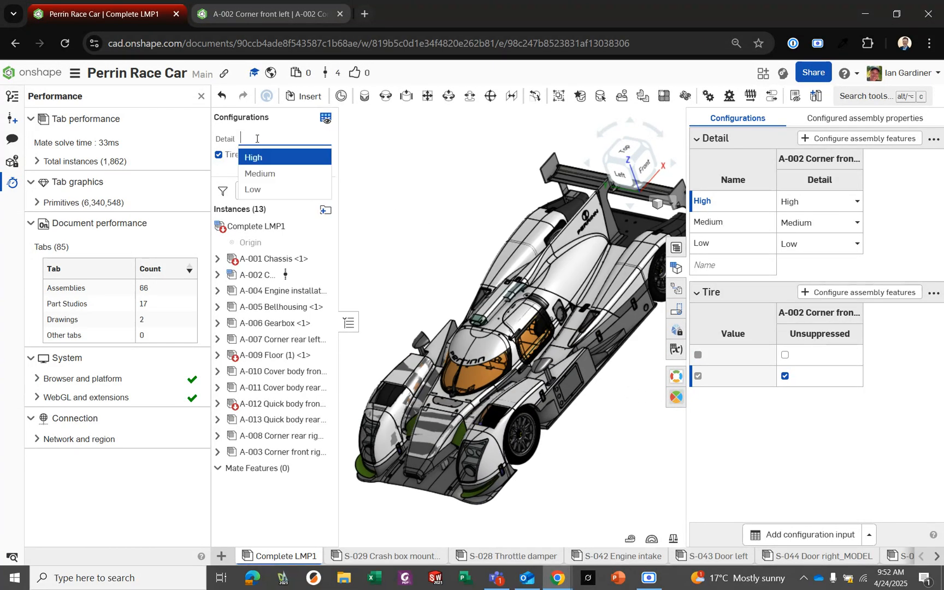
pyautogui.click(276, 158)
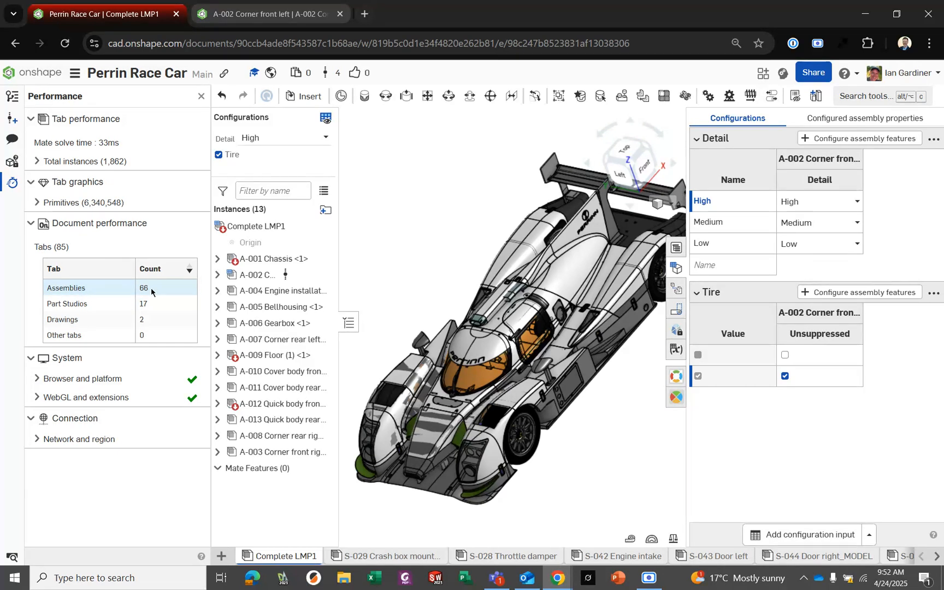
pyautogui.click(269, 145)
pyautogui.click(261, 174)
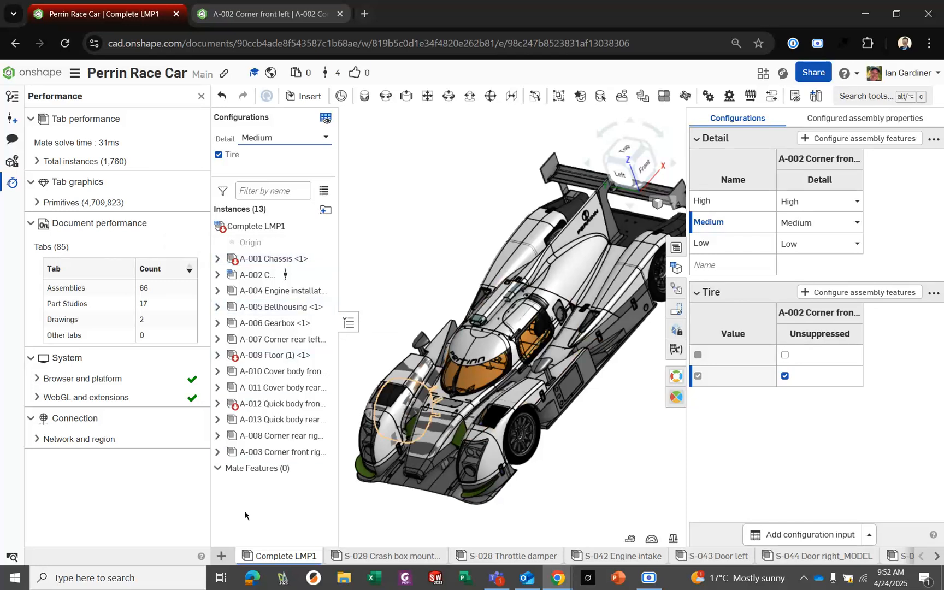
# - Expand A-004 Engine installation and examine the contents of its S-045 Engine and S-046 Water system subassemblies
pyautogui.click(217, 290)
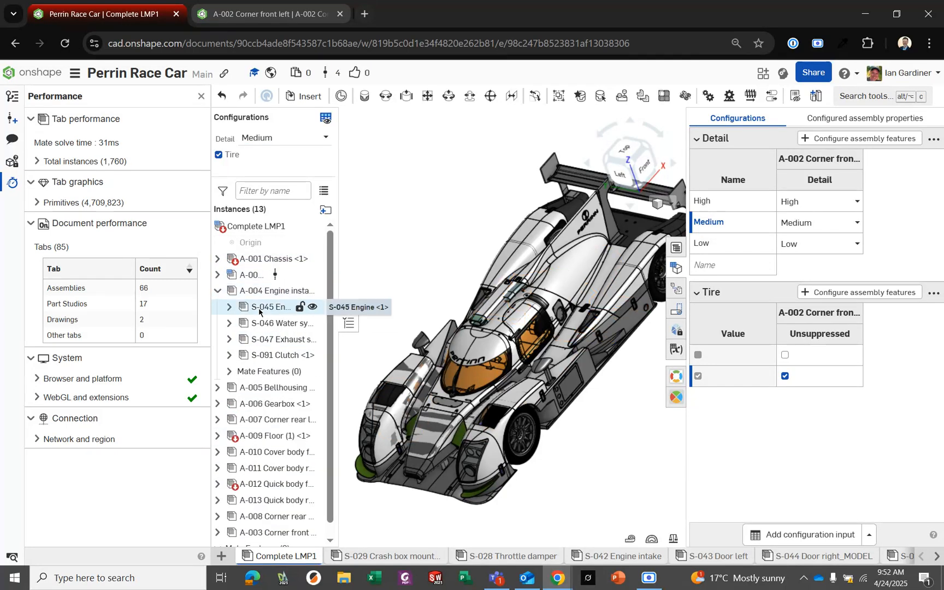
pyautogui.click(229, 307)
pyautogui.click(230, 308)
pyautogui.click(229, 324)
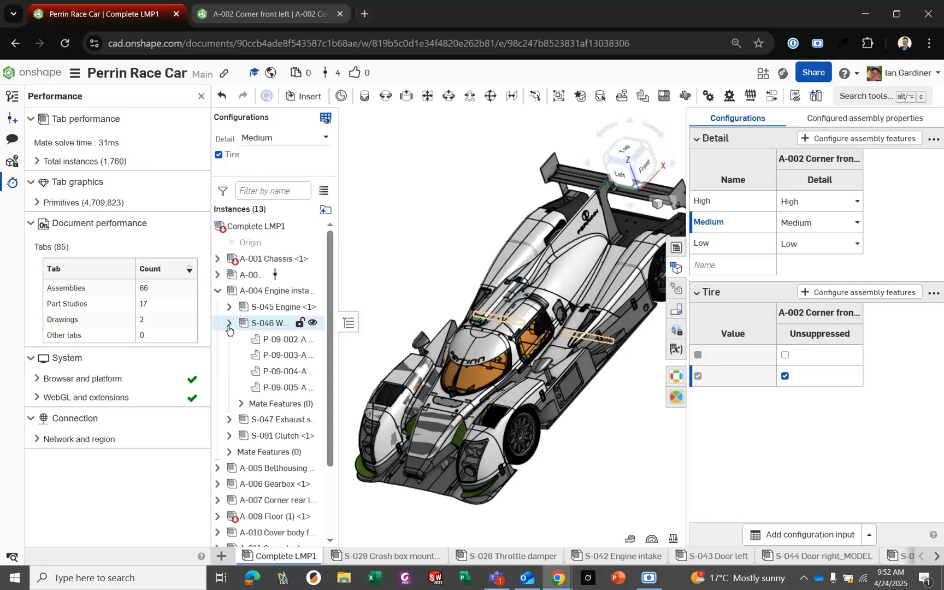
pyautogui.click(229, 325)
pyautogui.click(229, 325)
pyautogui.click(229, 325)
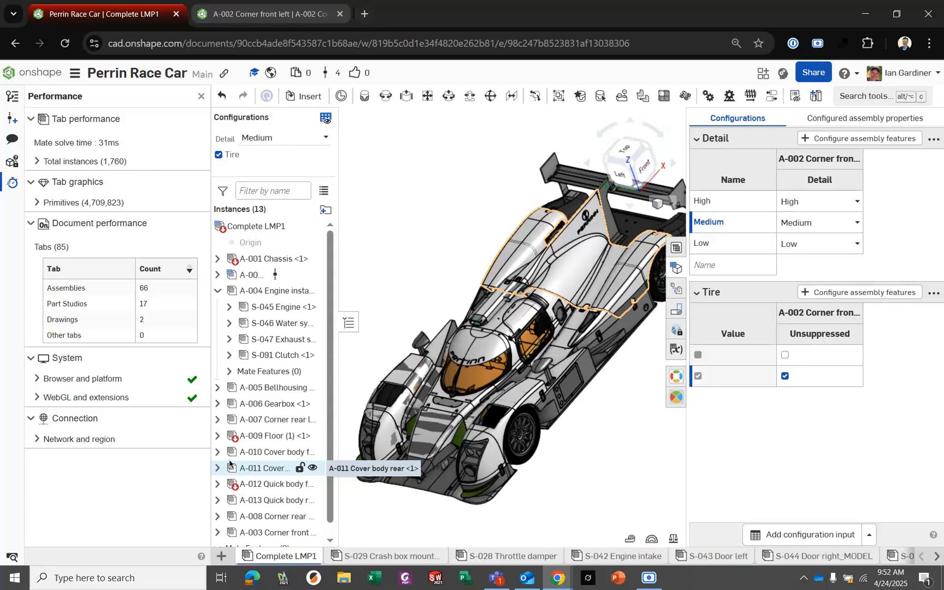
# - Set the assembly's Detail to High and inspect the front left suspension and ducting up close from underneath the car
pyautogui.click(256, 140)
pyautogui.click(253, 154)
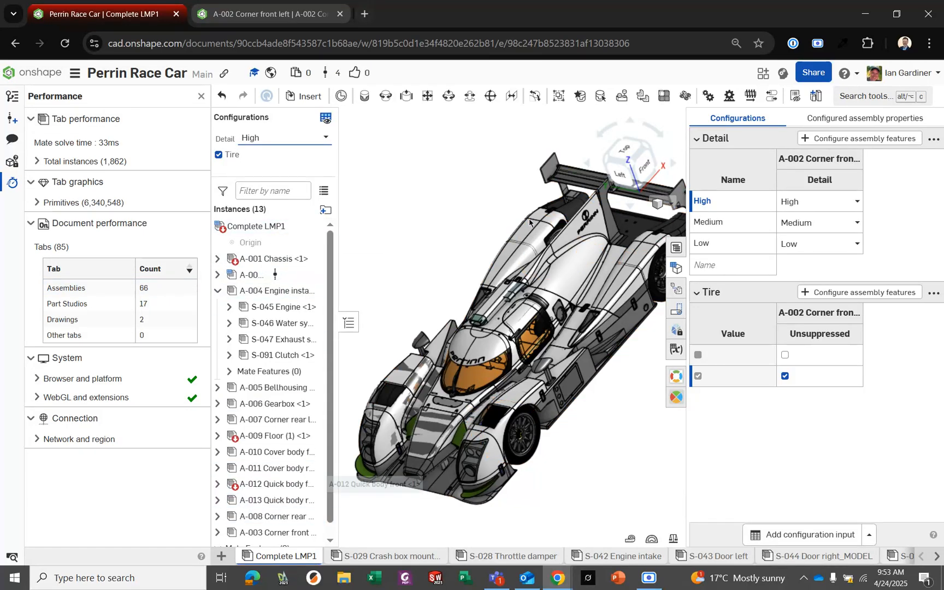
pyautogui.hotkey('shift', '3')
pyautogui.moveTo(429, 211)
pyautogui.mouseDown(button='right')
pyautogui.moveTo(407, 224)
pyautogui.moveTo(409, 235)
pyautogui.moveTo(393, 211)
pyautogui.moveTo(437, 212)
pyautogui.mouseUp(button='right')
pyautogui.hotkey('shift', '7')
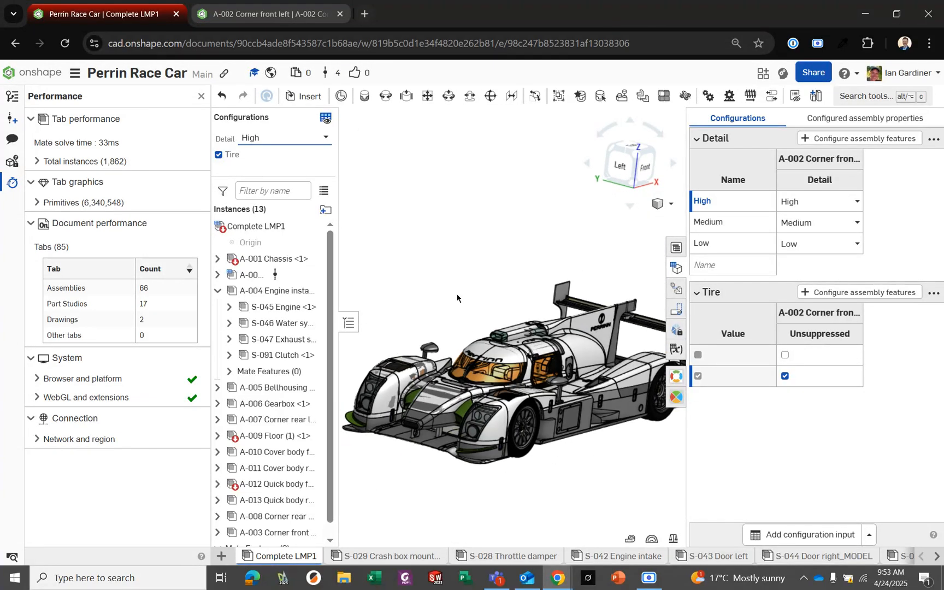
pyautogui.scroll(5, 514, 449)
pyautogui.moveTo(513, 446); pyautogui.dragTo(486, 368, button='right')
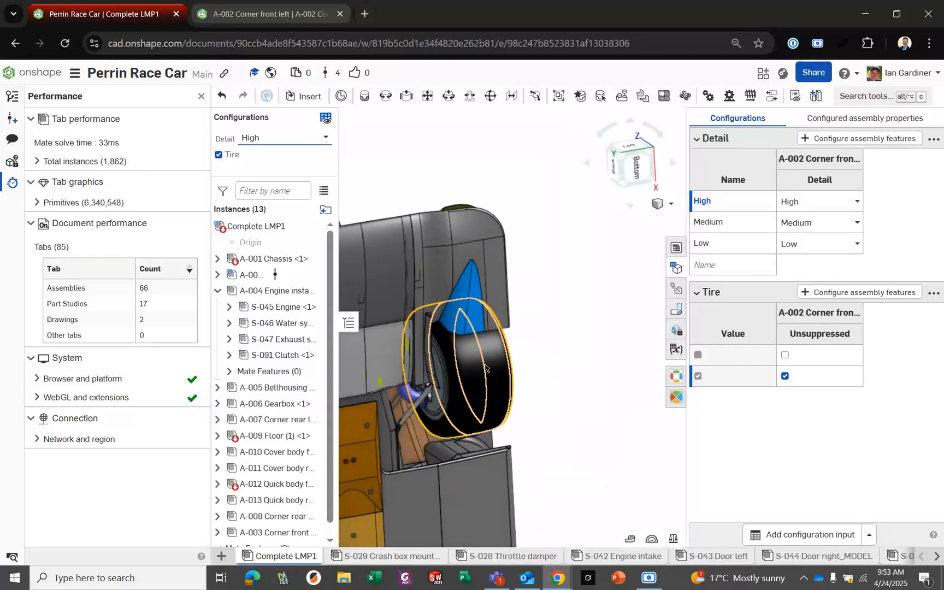
pyautogui.scroll(3, 485, 368)
pyautogui.moveTo(409, 403)
pyautogui.mouseDown(button='right')
pyautogui.moveTo(395, 395)
pyautogui.moveTo(410, 391)
pyautogui.mouseUp(button='right')
pyautogui.scroll(3, 408, 387)
pyautogui.moveTo(407, 397); pyautogui.dragTo(568, 388, button='middle')
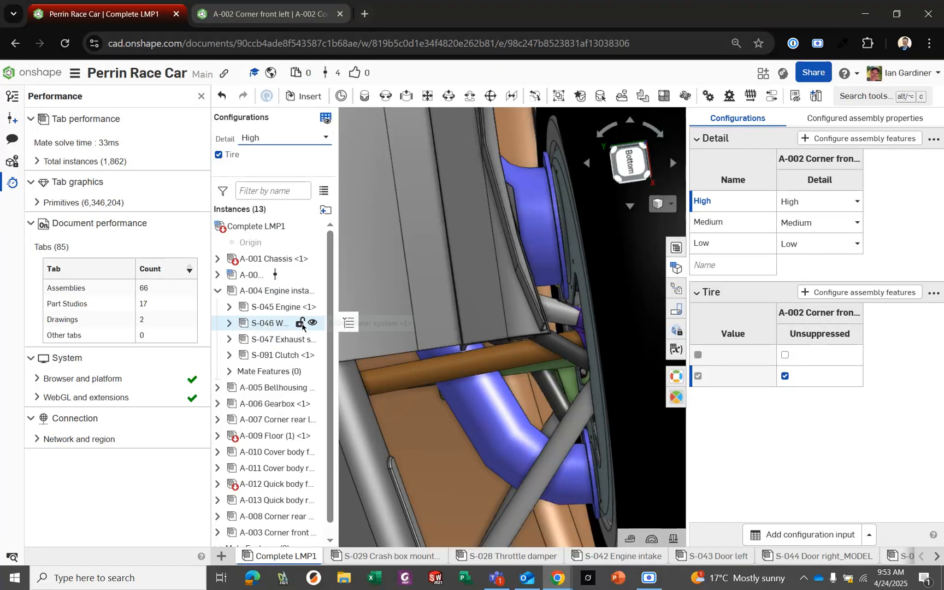
# - Close the performance data and show the complete car in an isometric view
pyautogui.scroll(-3, 482, 312)
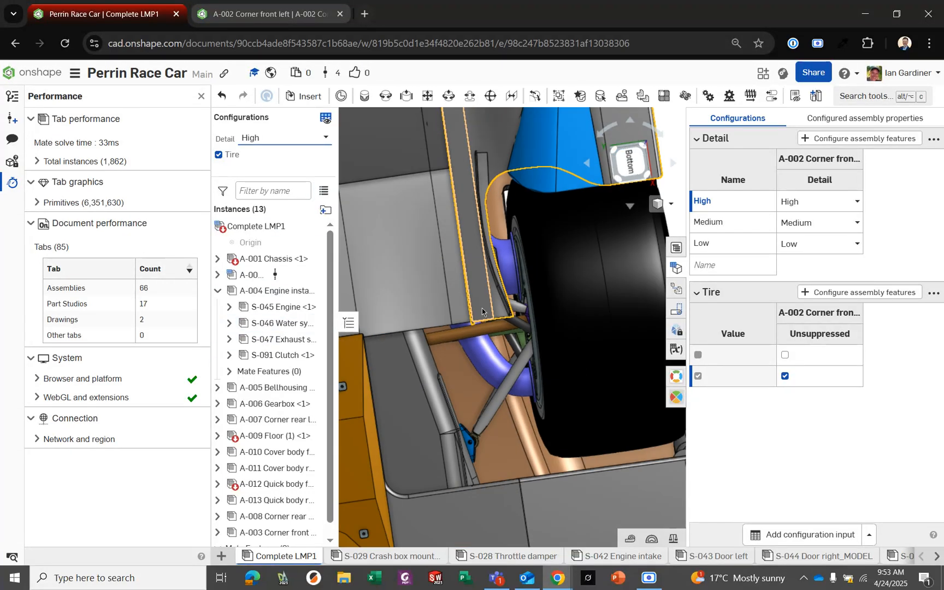
pyautogui.scroll(-8, 482, 312)
pyautogui.moveTo(482, 312); pyautogui.dragTo(448, 382, button='right')
pyautogui.click(201, 95)
pyautogui.scroll(-4, 333, 259)
pyautogui.moveTo(334, 259)
pyautogui.mouseDown(button='right')
pyautogui.moveTo(328, 383)
pyautogui.moveTo(336, 267)
pyautogui.mouseUp(button='right')
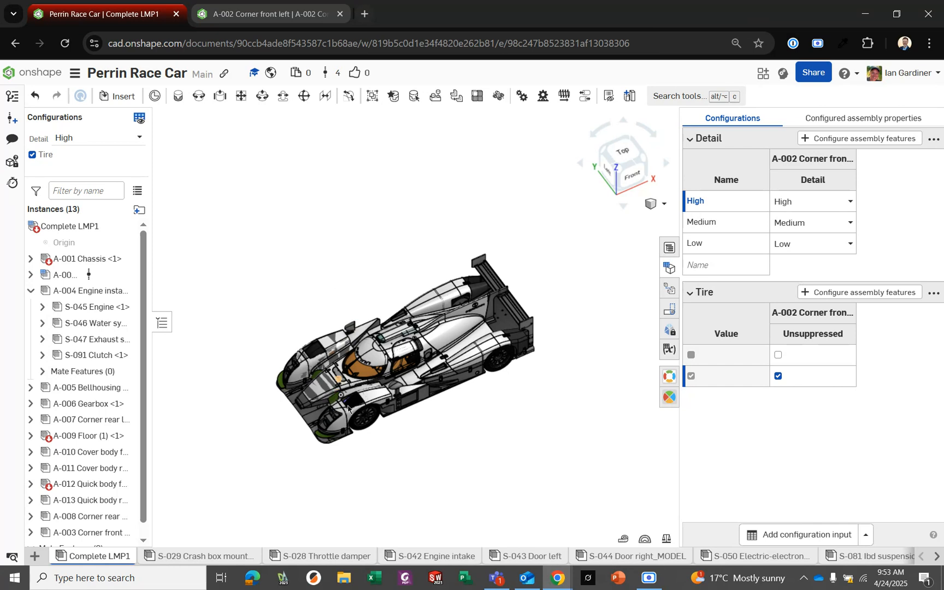
pyautogui.hotkey('shift', '7')
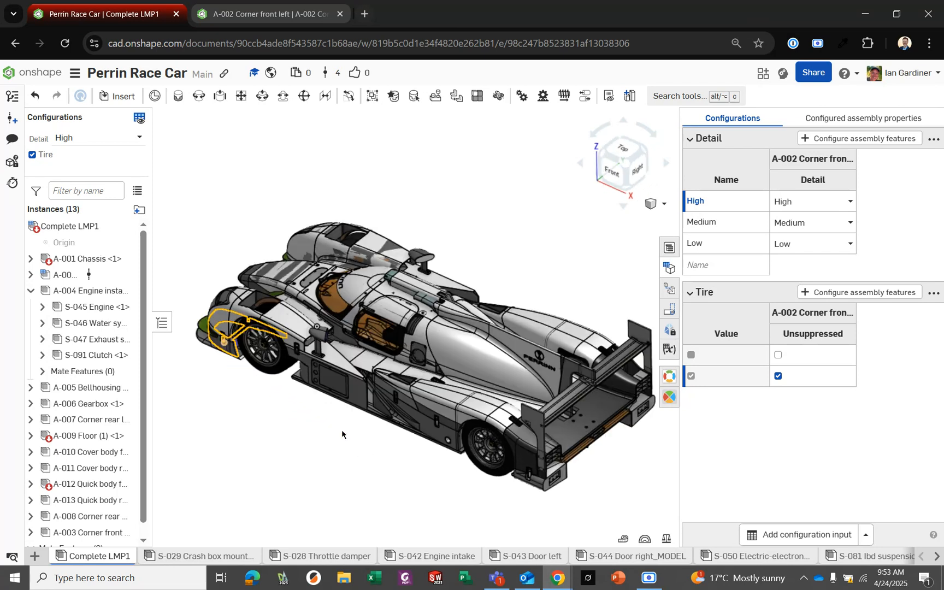